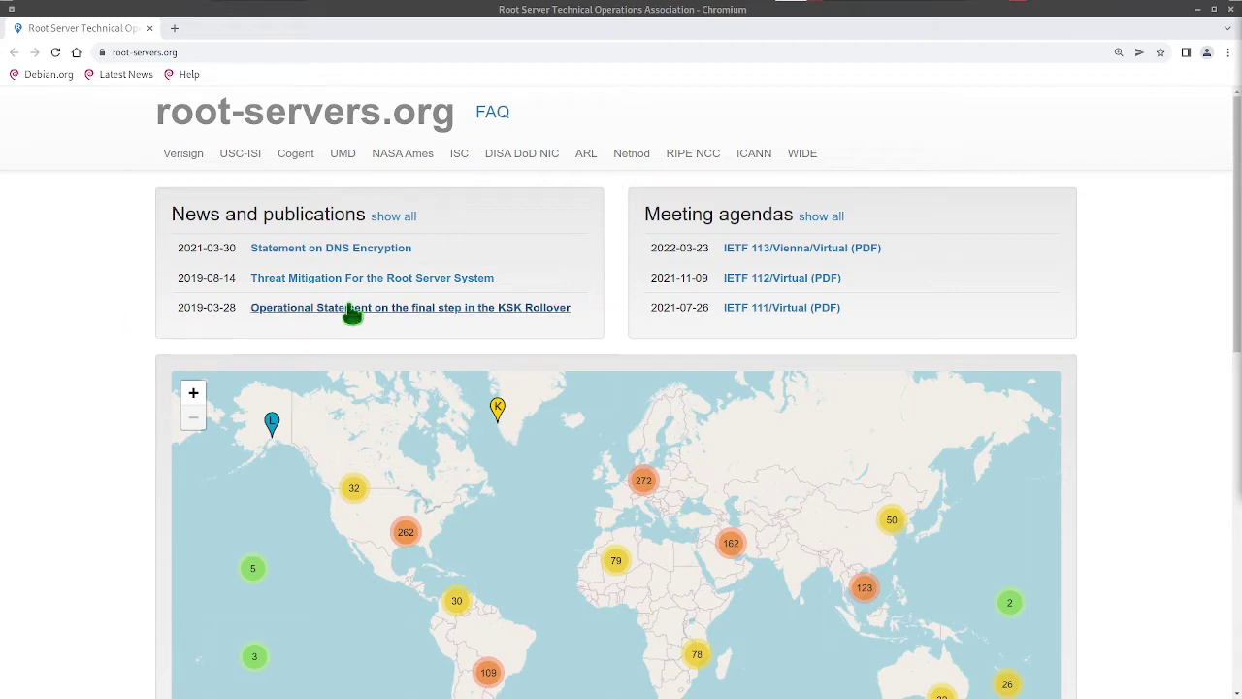
scroll(592, 318, down, 3)
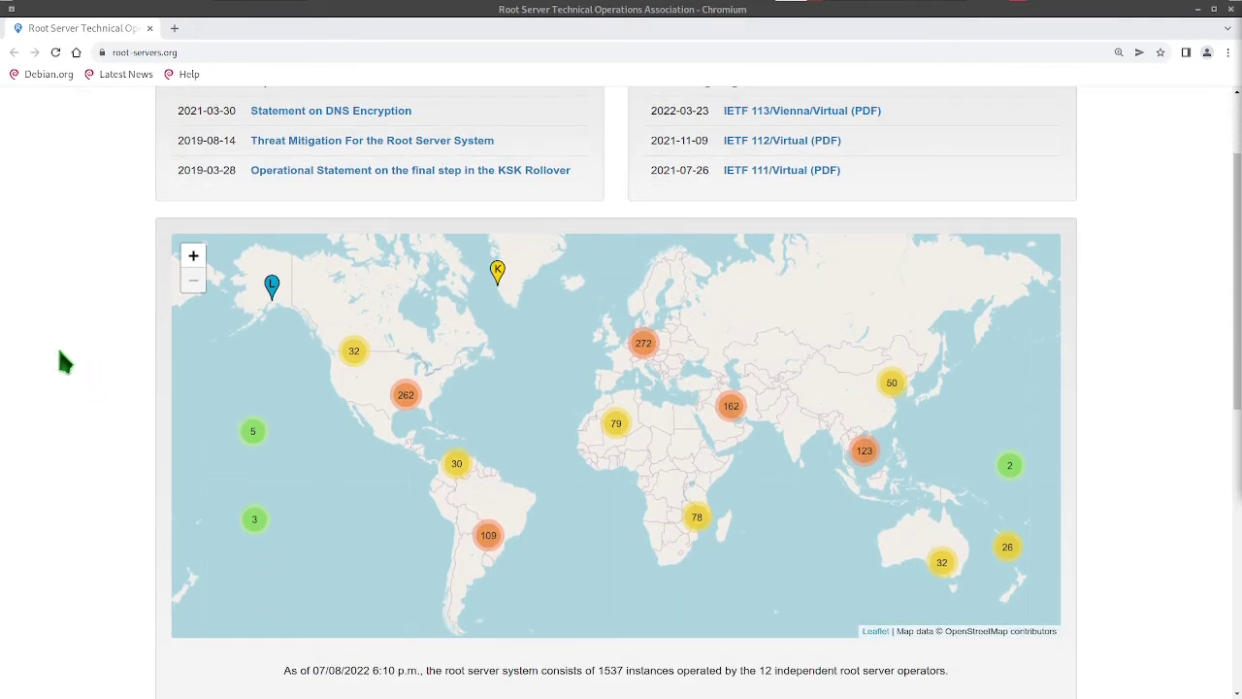
scroll(156, 388, up, 3)
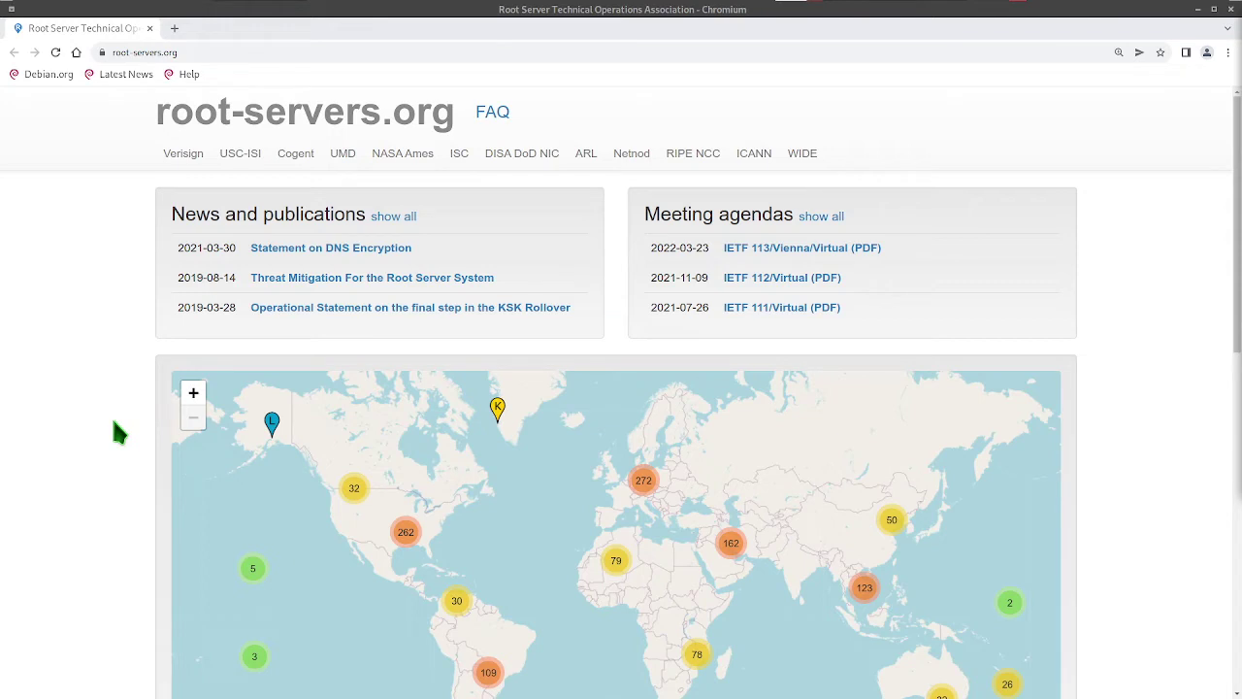
scroll(118, 432, down, 3)
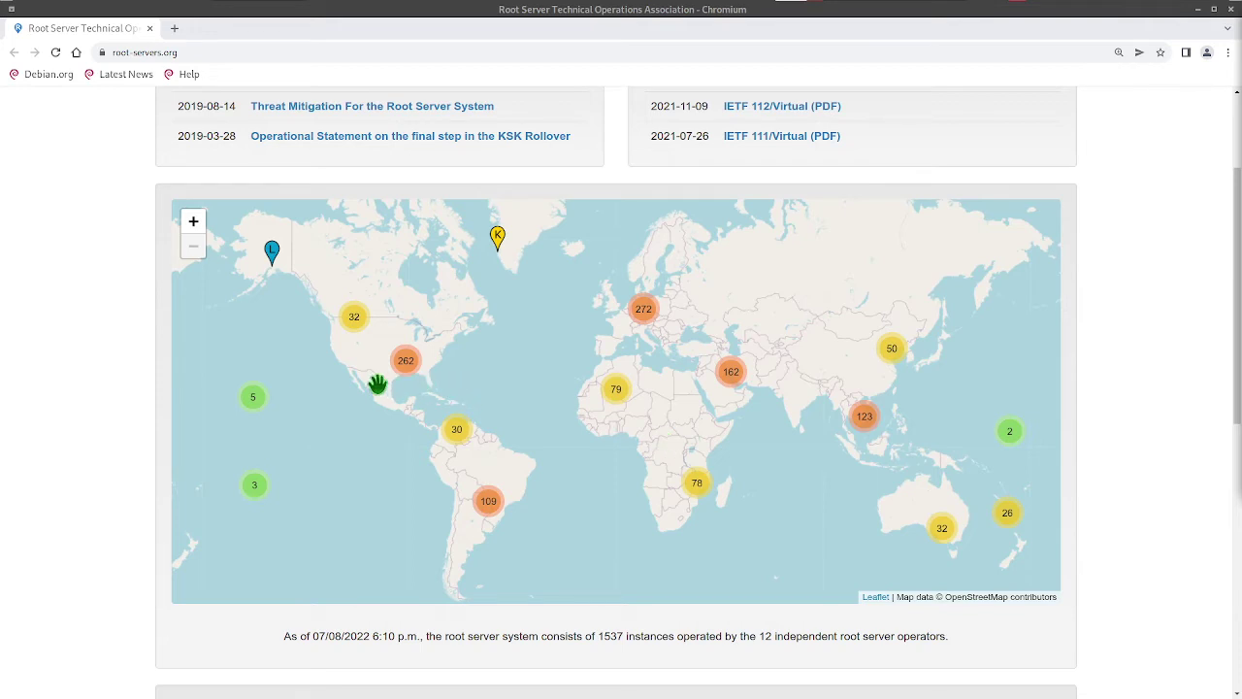
scroll(378, 384, up, 1)
scroll(378, 384, up, 1)
scroll(375, 388, down, 1)
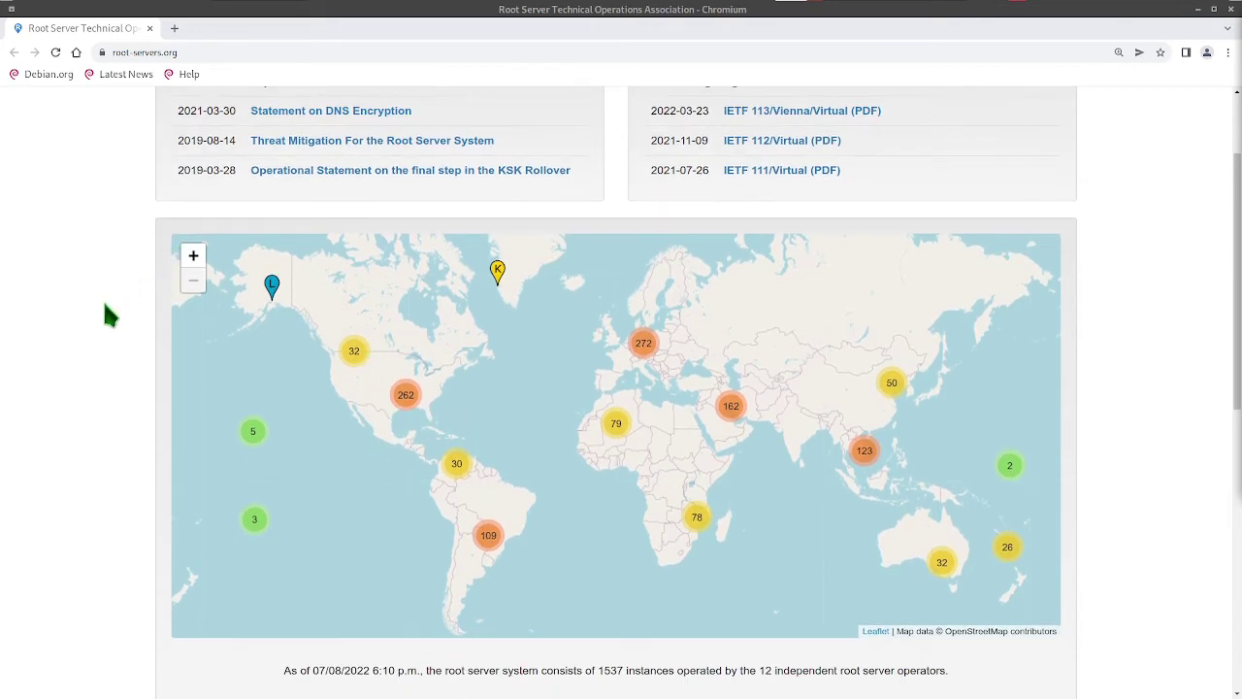
- Zoom the root-servers.org page to 150% and scroll down to the instance map
key(ctrl+plus)
scroll(78, 324, down, 2)
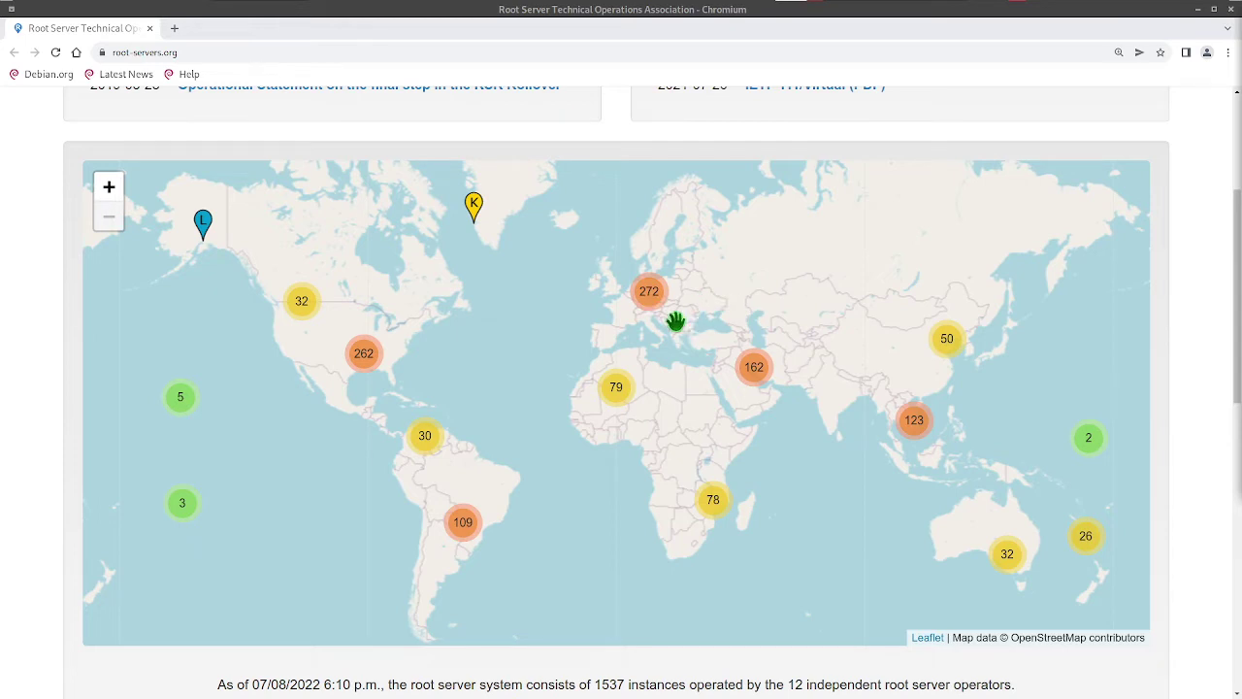
- Zoom into the 262-instance US cluster, back out to the world view, then in two levels
click(361, 353)
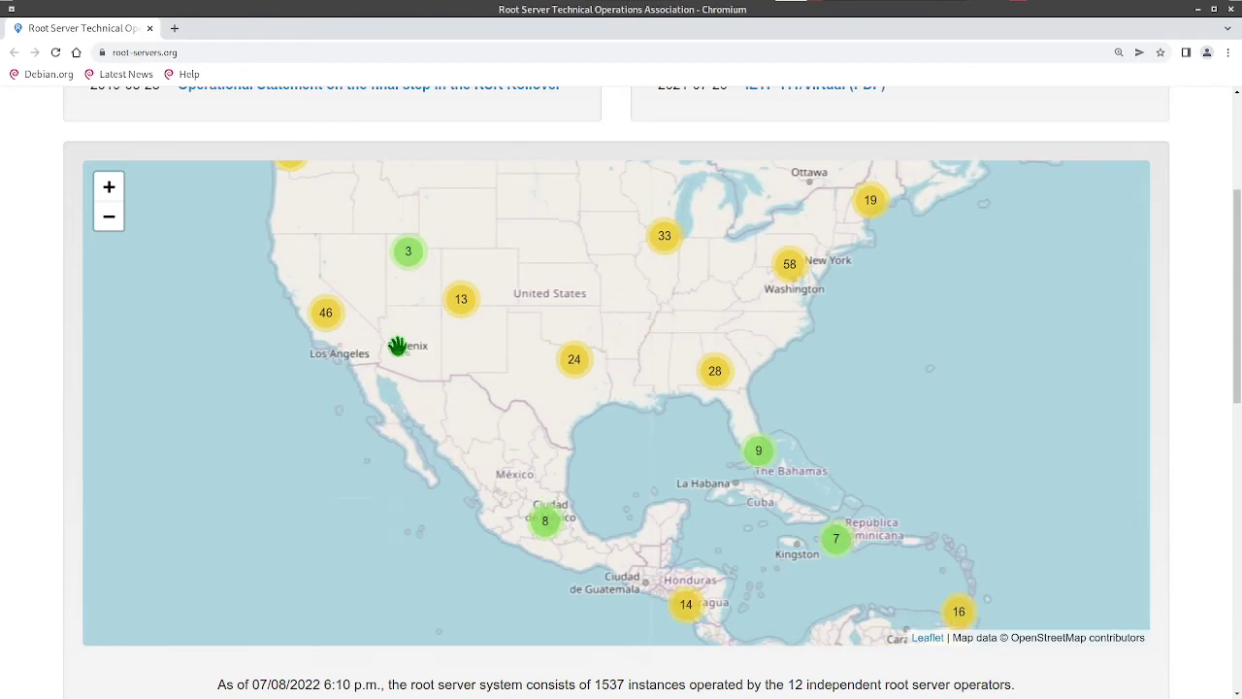
mouse_move(382, 277)
mouse_down()
mouse_move(440, 462)
mouse_move(330, 382)
mouse_up()
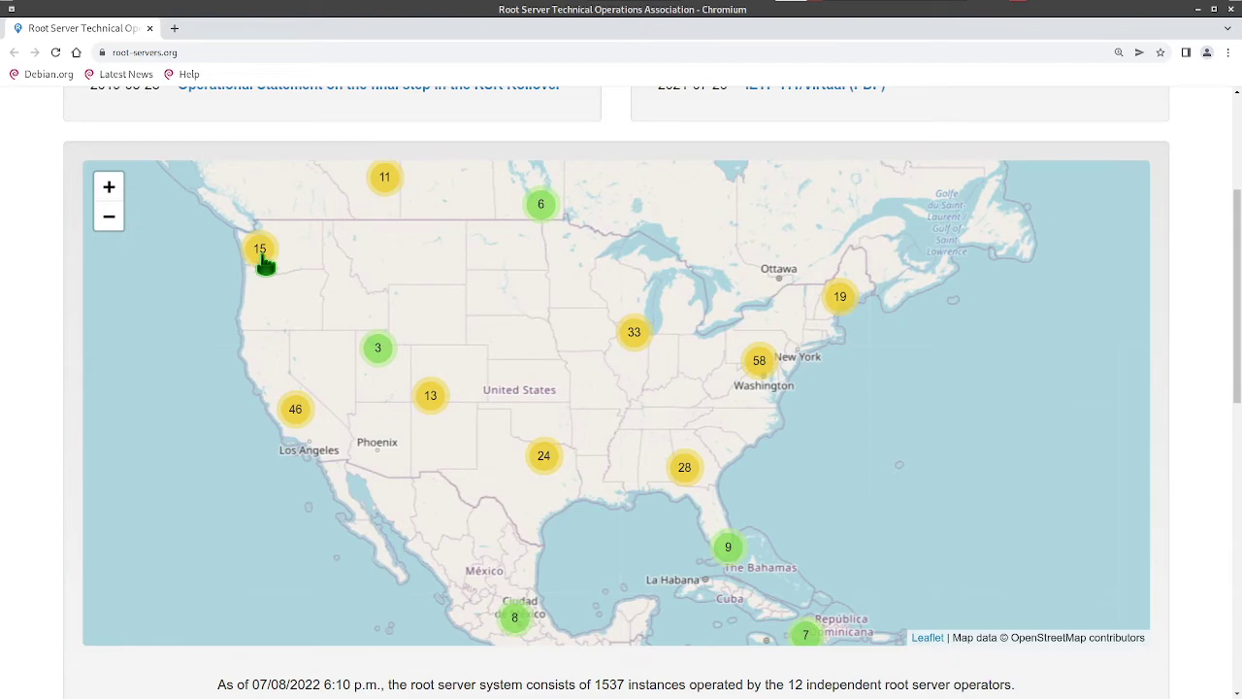
click(109, 219)
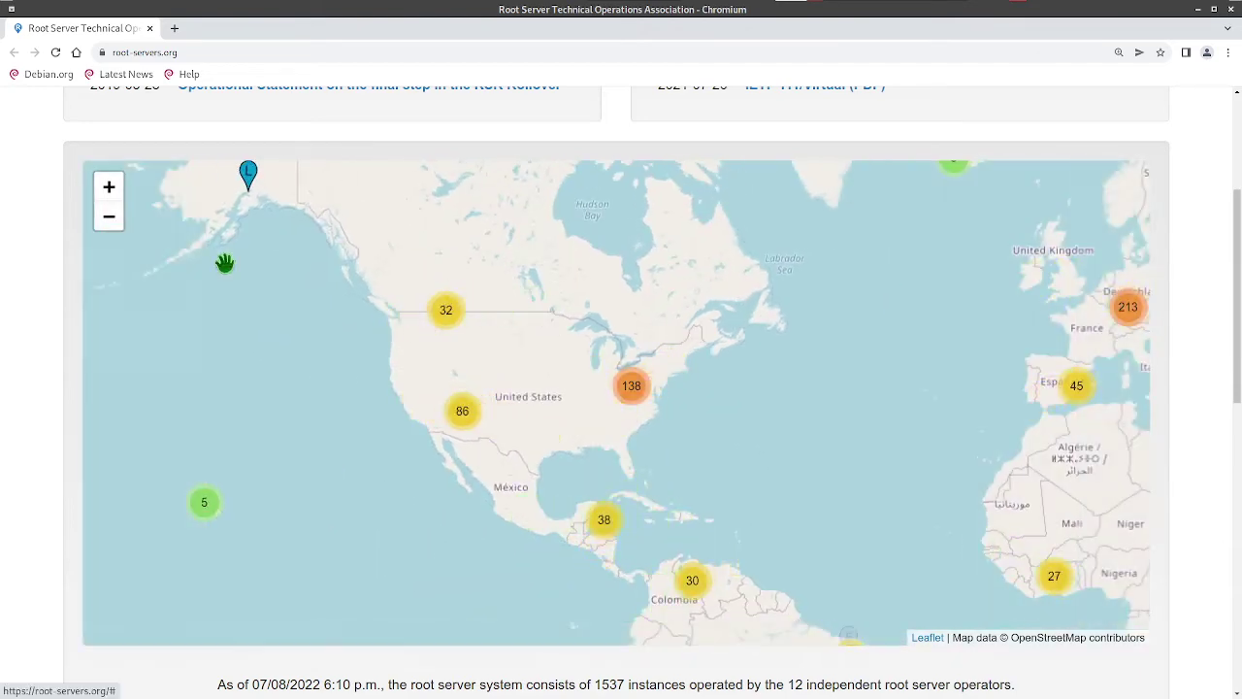
click(109, 217)
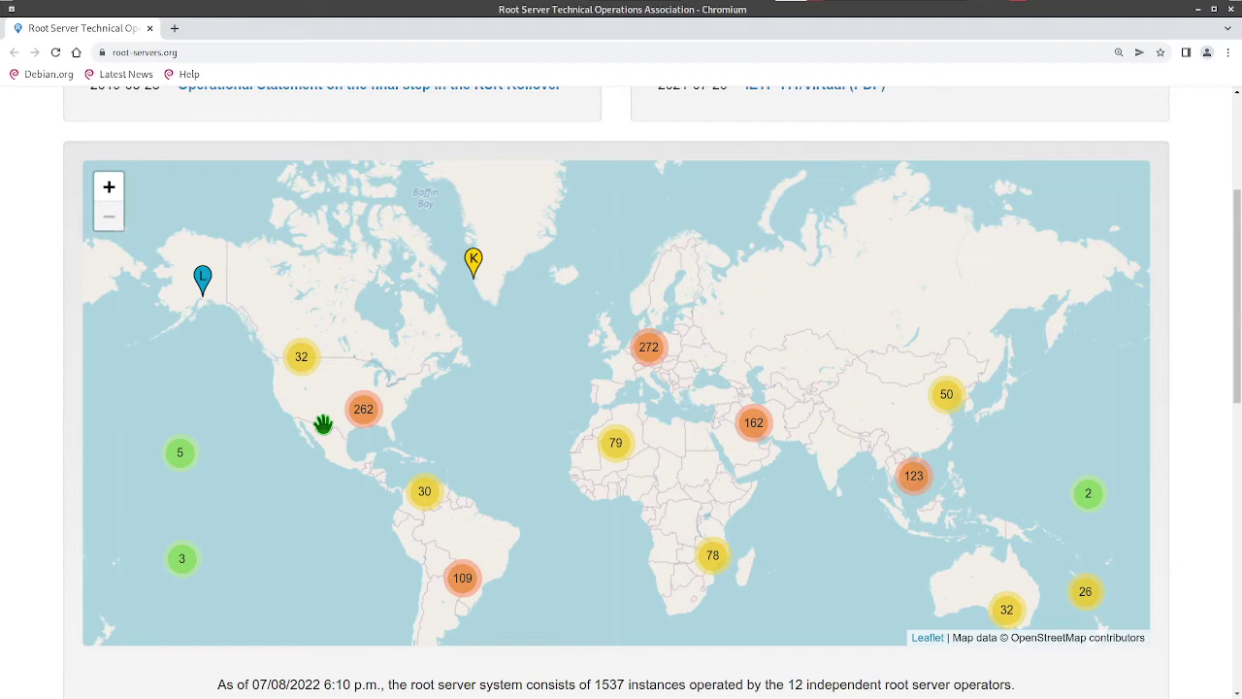
click(111, 185)
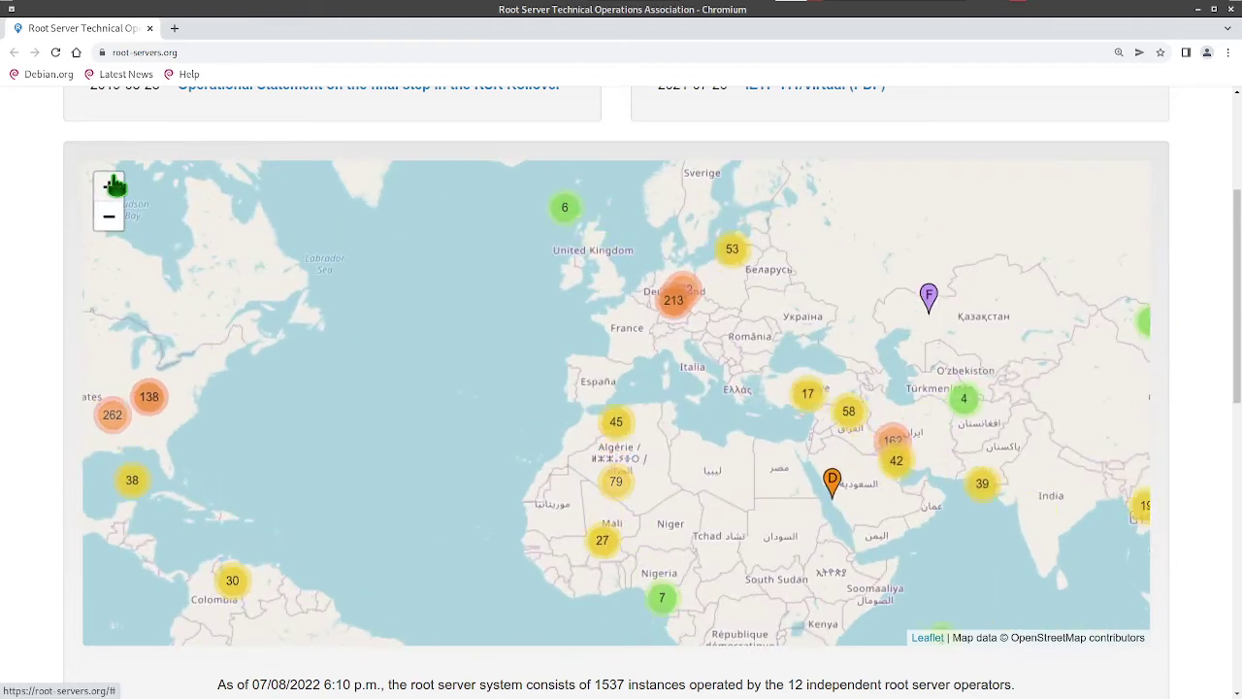
click(111, 186)
- Pan the map onto Mexico and the Gulf of Mexico and zoom in one more level
drag(224, 417, 670, 419)
drag(305, 416, 721, 406)
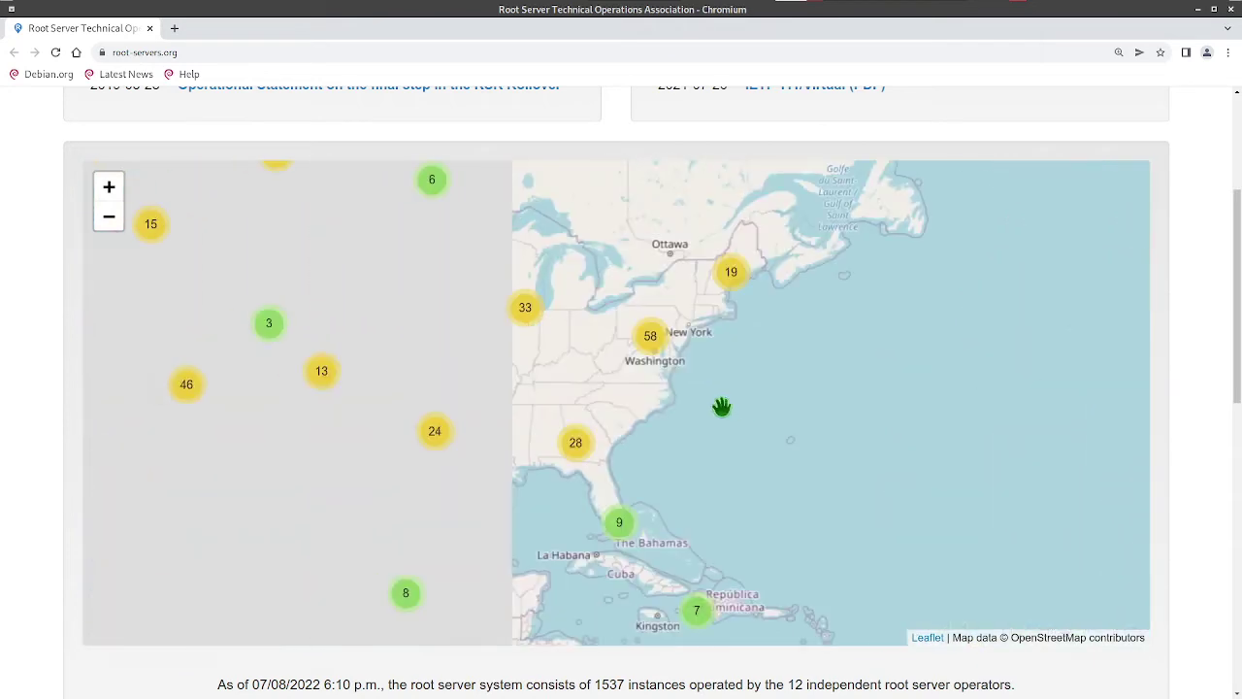
drag(275, 494, 430, 365)
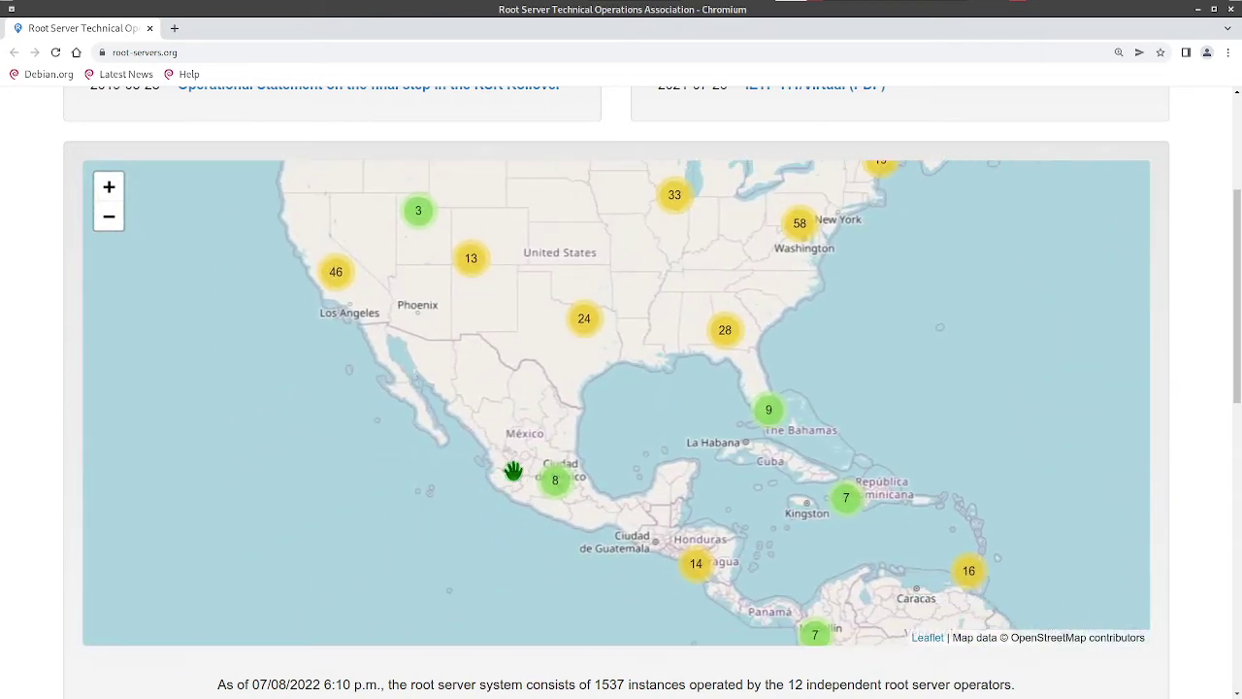
drag(507, 464, 459, 423)
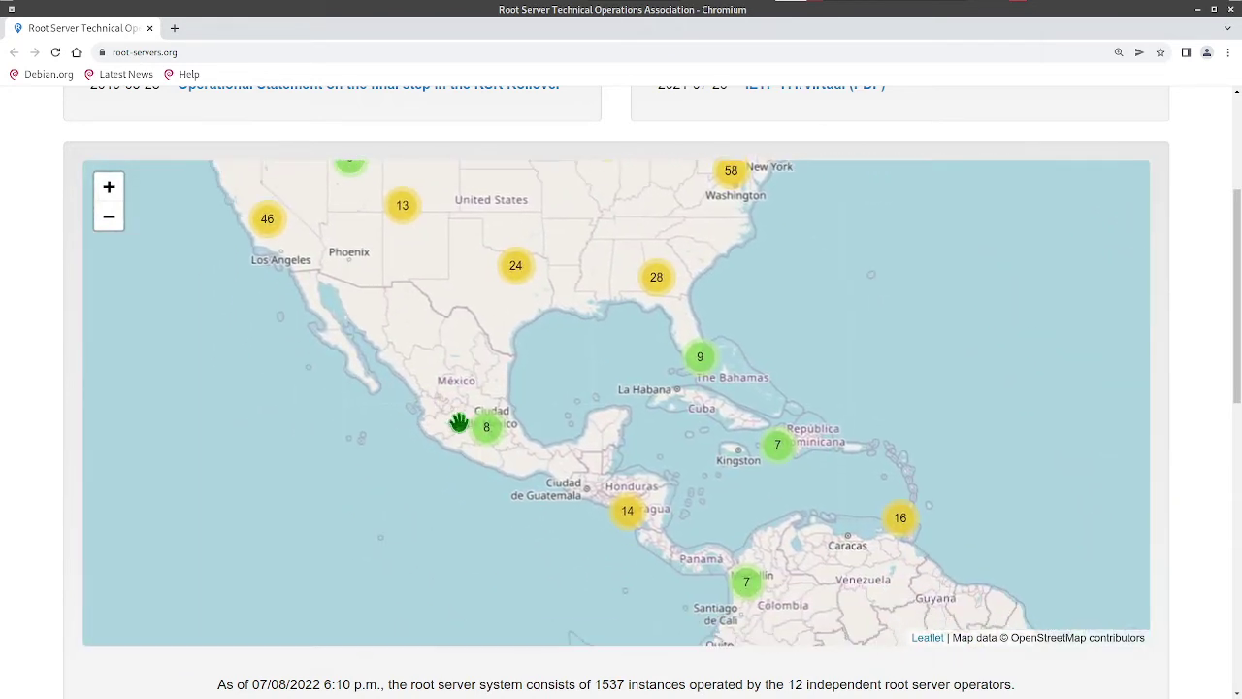
click(109, 192)
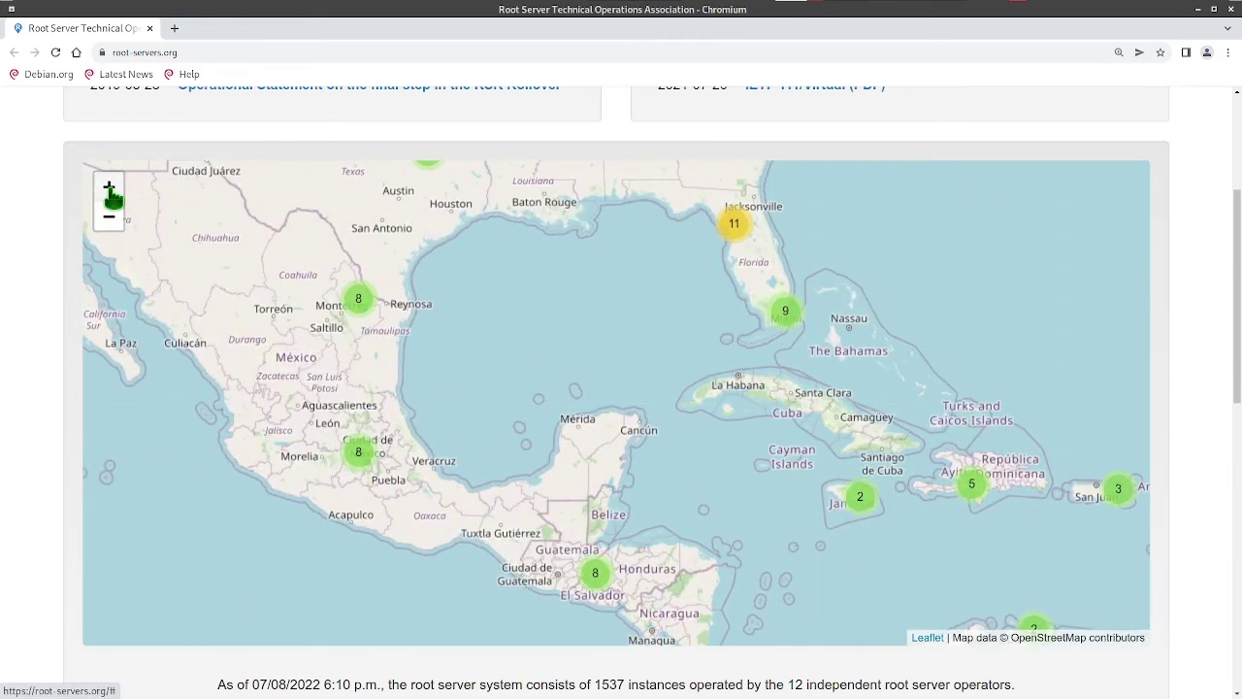
mouse_move(419, 278)
mouse_down()
mouse_move(396, 424)
mouse_move(332, 495)
mouse_up()
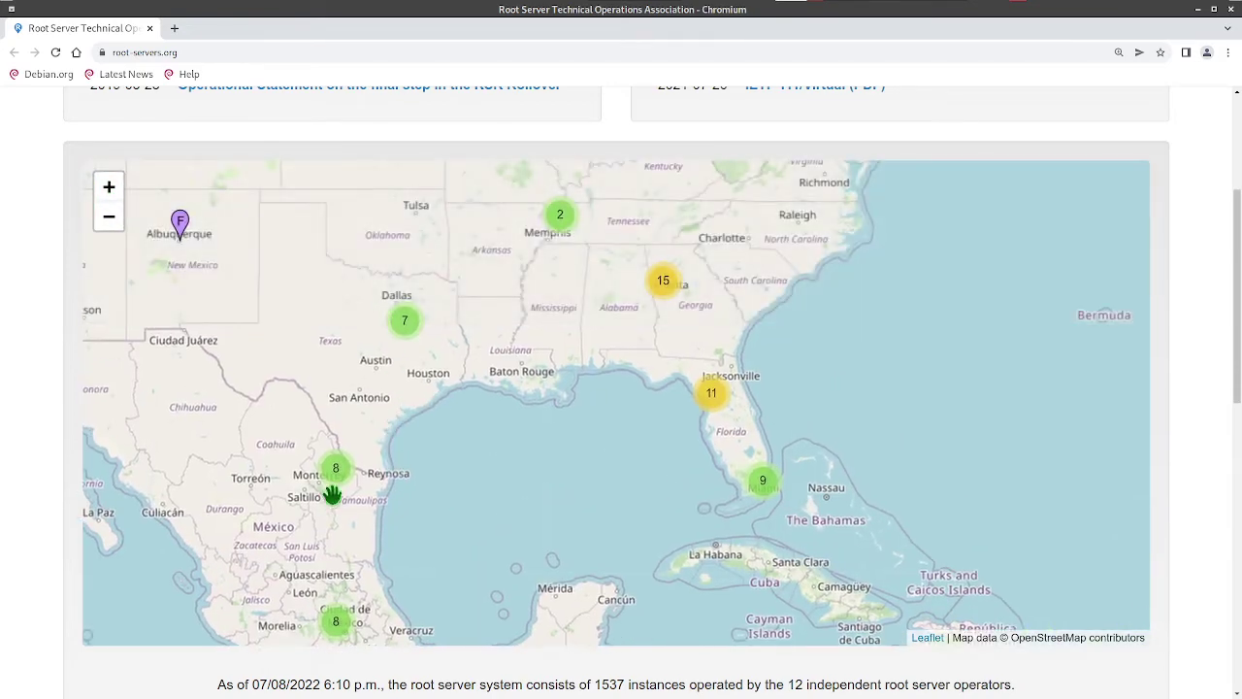
drag(302, 588, 396, 385)
scroll(391, 366, up, 1)
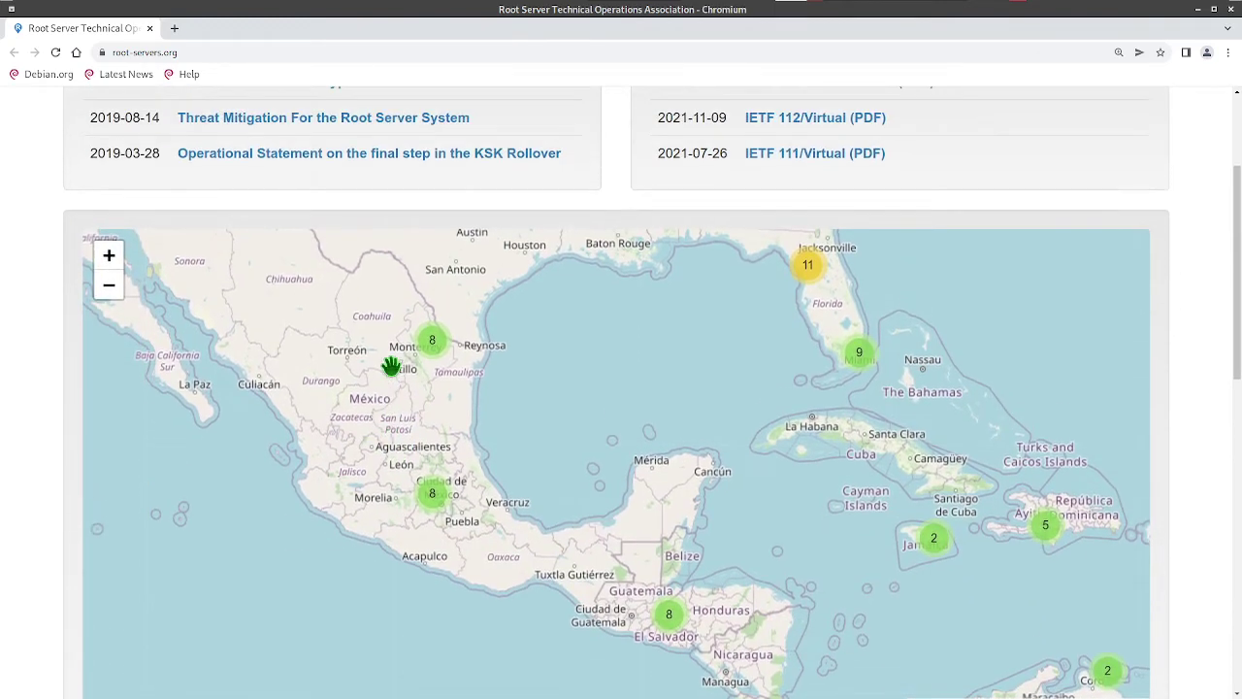
scroll(213, 338, down, 1)
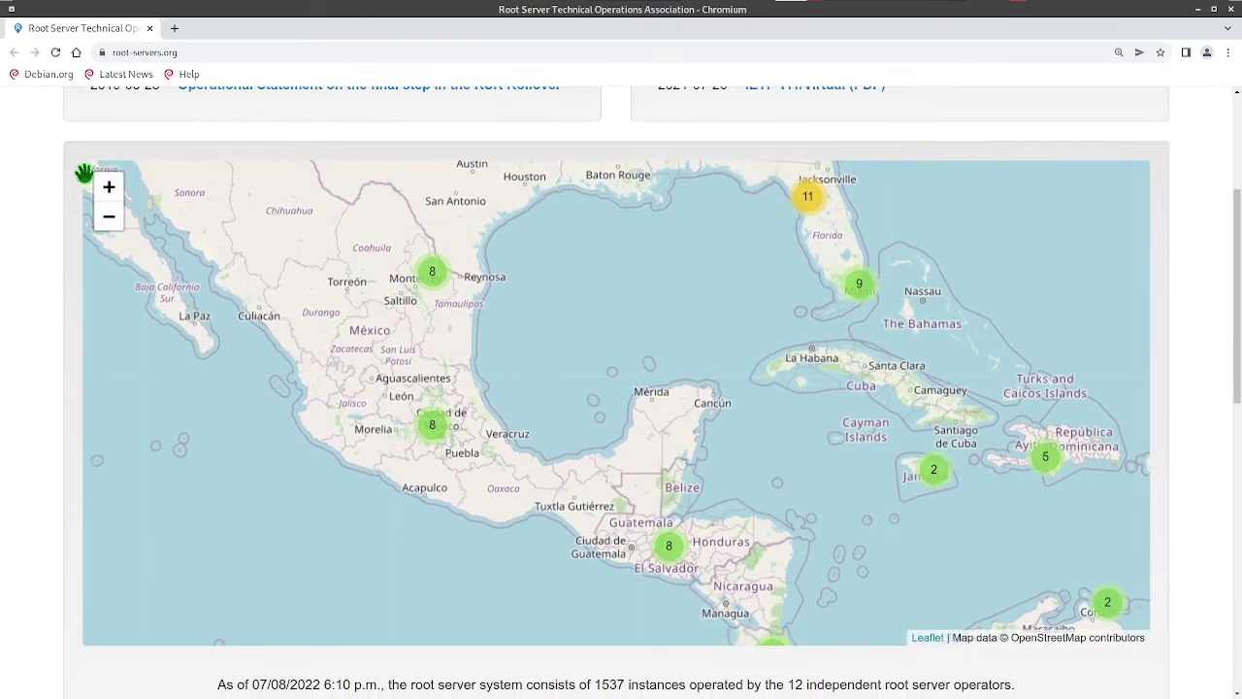
- Zoom in two more levels and centre the map on the Mexico City area
click(109, 186)
mouse_move(183, 299)
mouse_down()
mouse_move(346, 393)
mouse_move(465, 407)
mouse_move(627, 203)
mouse_move(485, 319)
mouse_move(527, 485)
mouse_move(602, 622)
mouse_move(466, 427)
mouse_move(452, 386)
mouse_up()
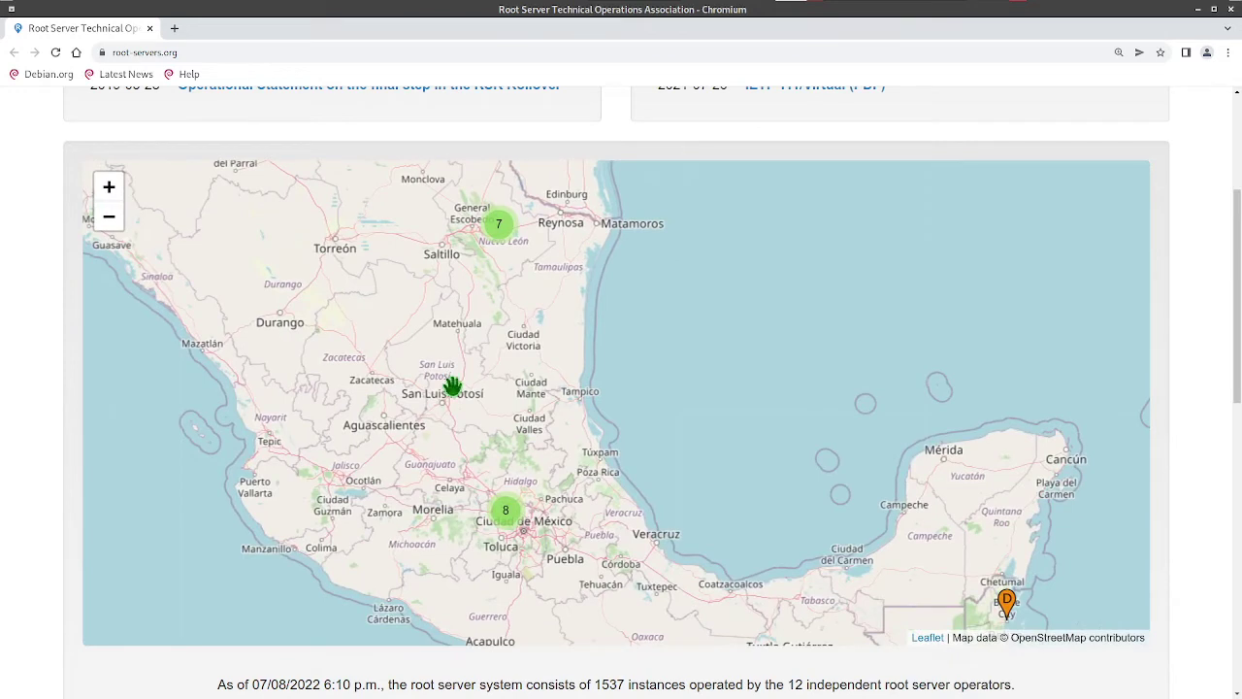
drag(487, 428, 472, 437)
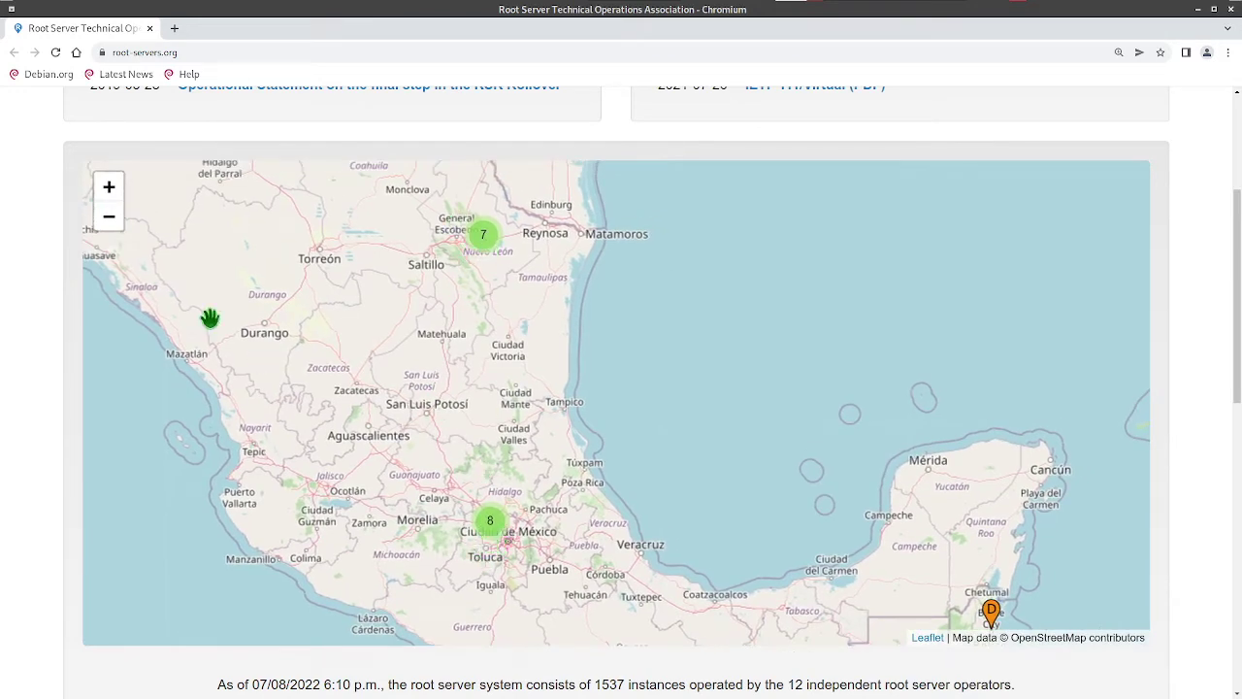
click(108, 194)
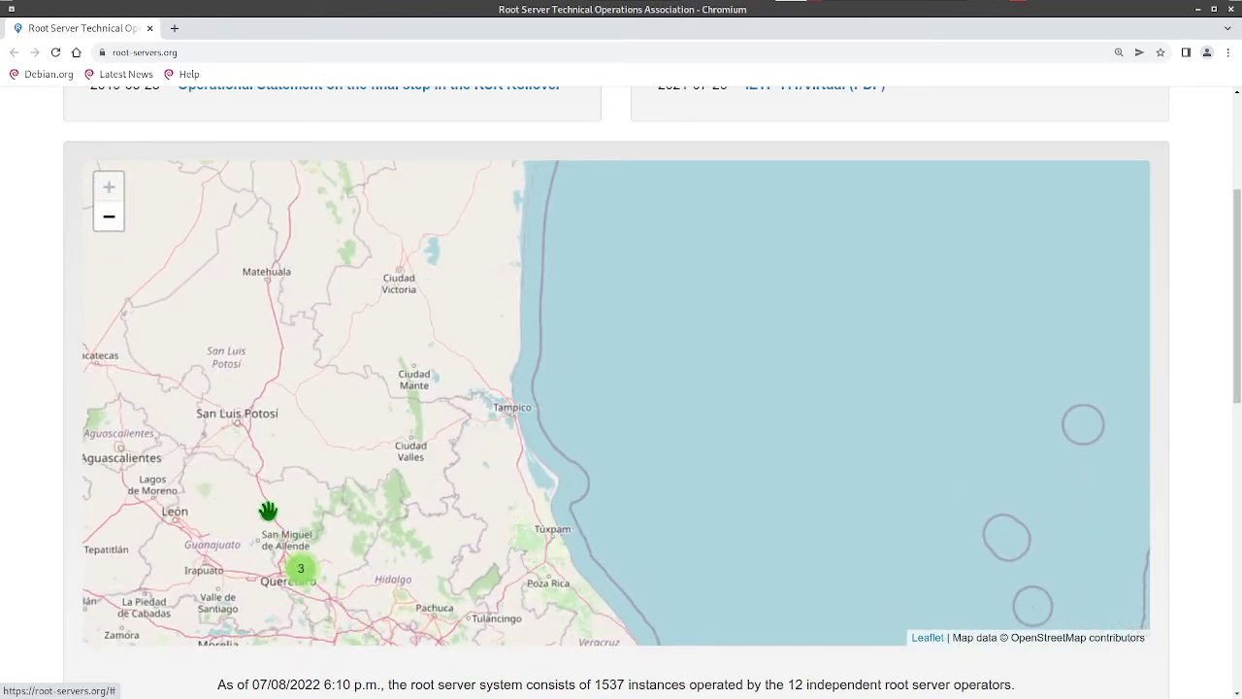
drag(269, 510, 377, 319)
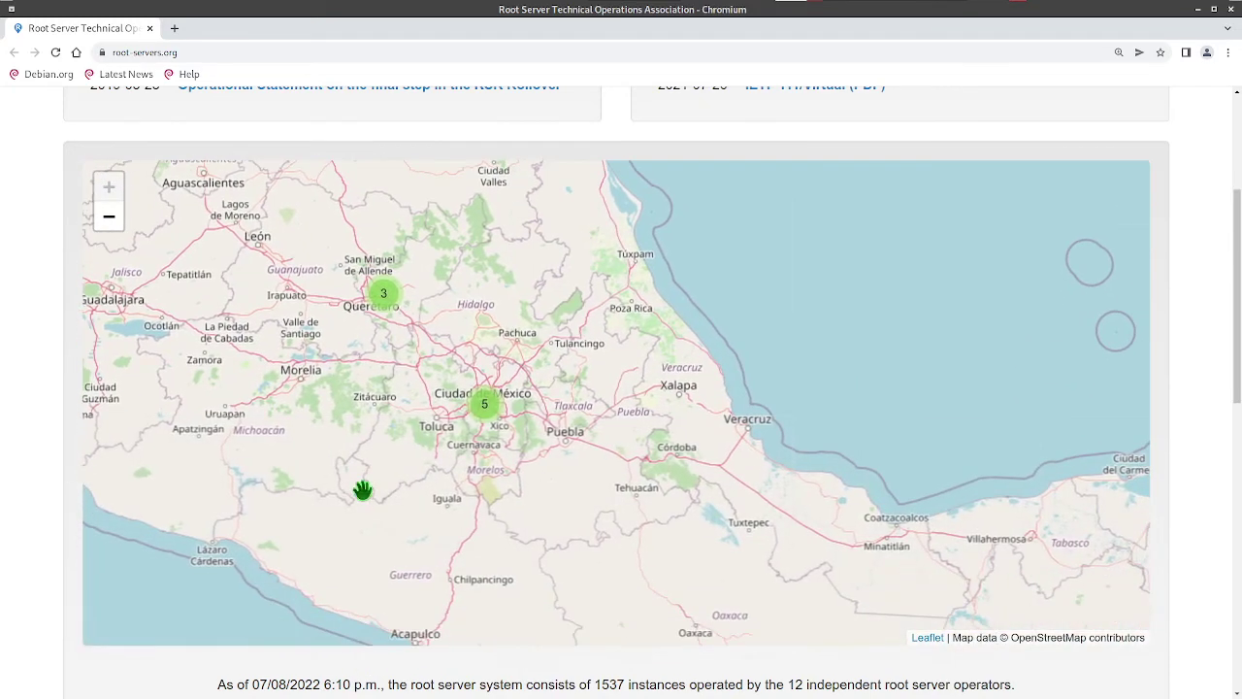
drag(394, 511, 495, 442)
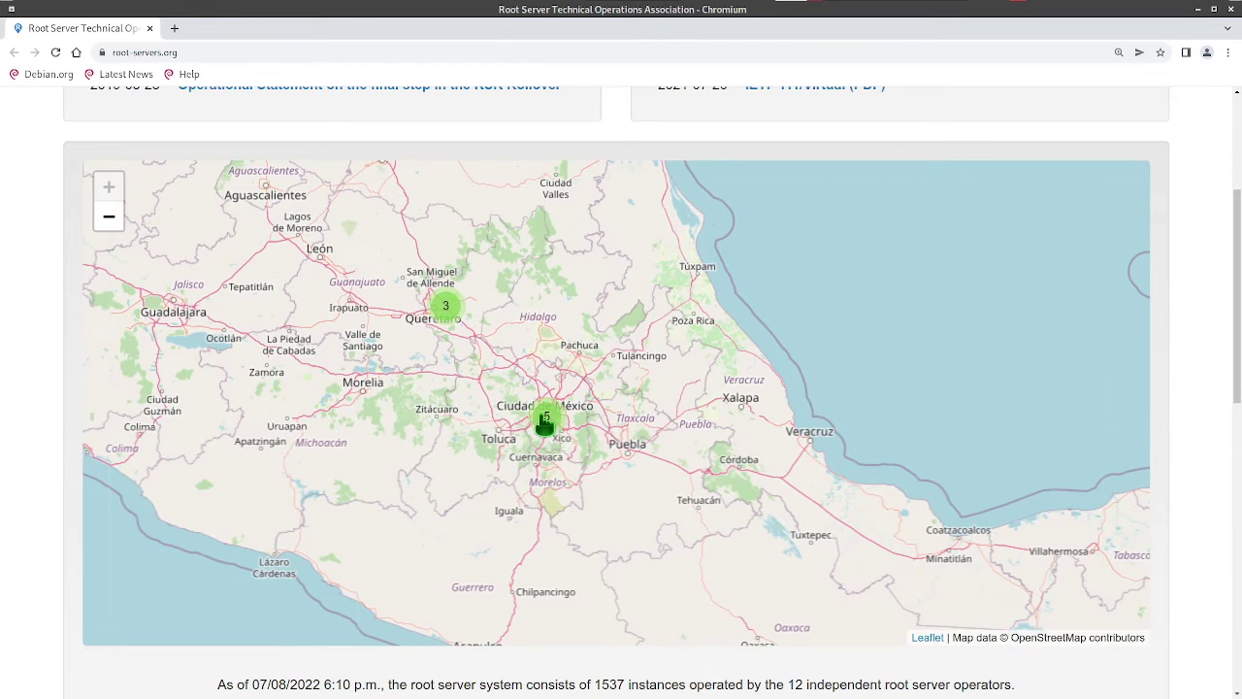
- Expand the 5 cluster near Ciudad de México and the 3 cluster near Querétaro into server markers
click(548, 422)
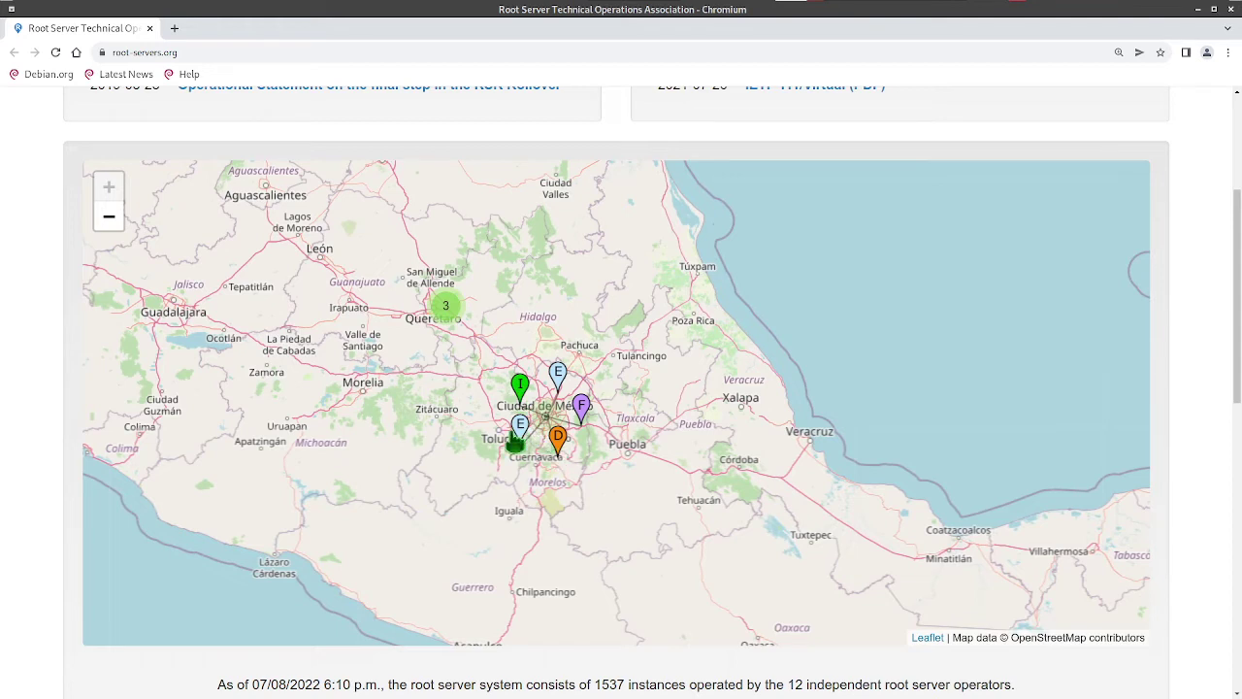
click(449, 318)
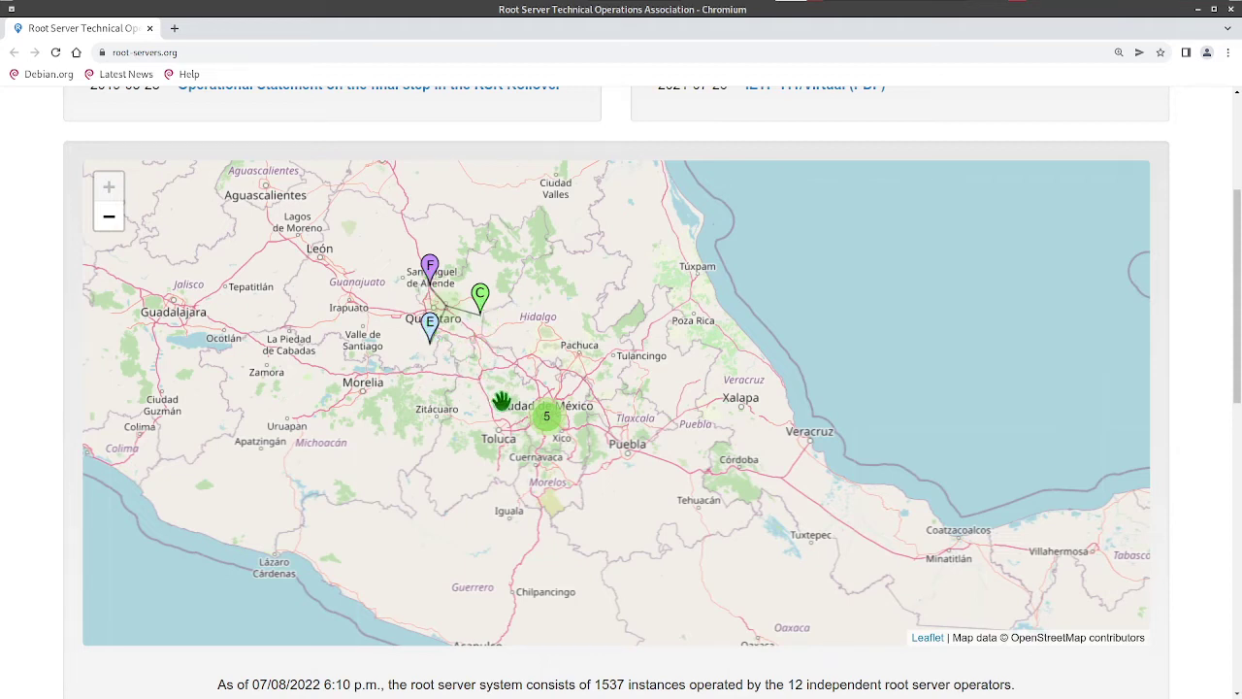
click(562, 429)
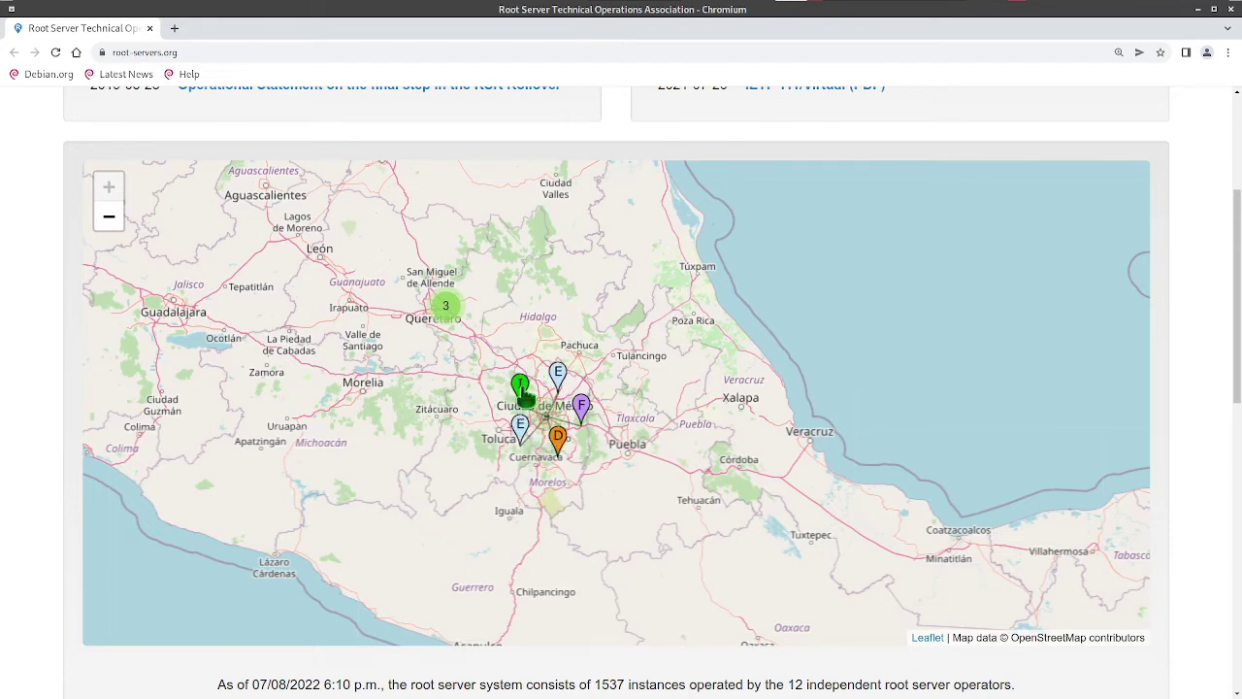
- Show the Mexico City Netnod I instance's details and highlight its IPv4, IPv6 and operator name
click(521, 388)
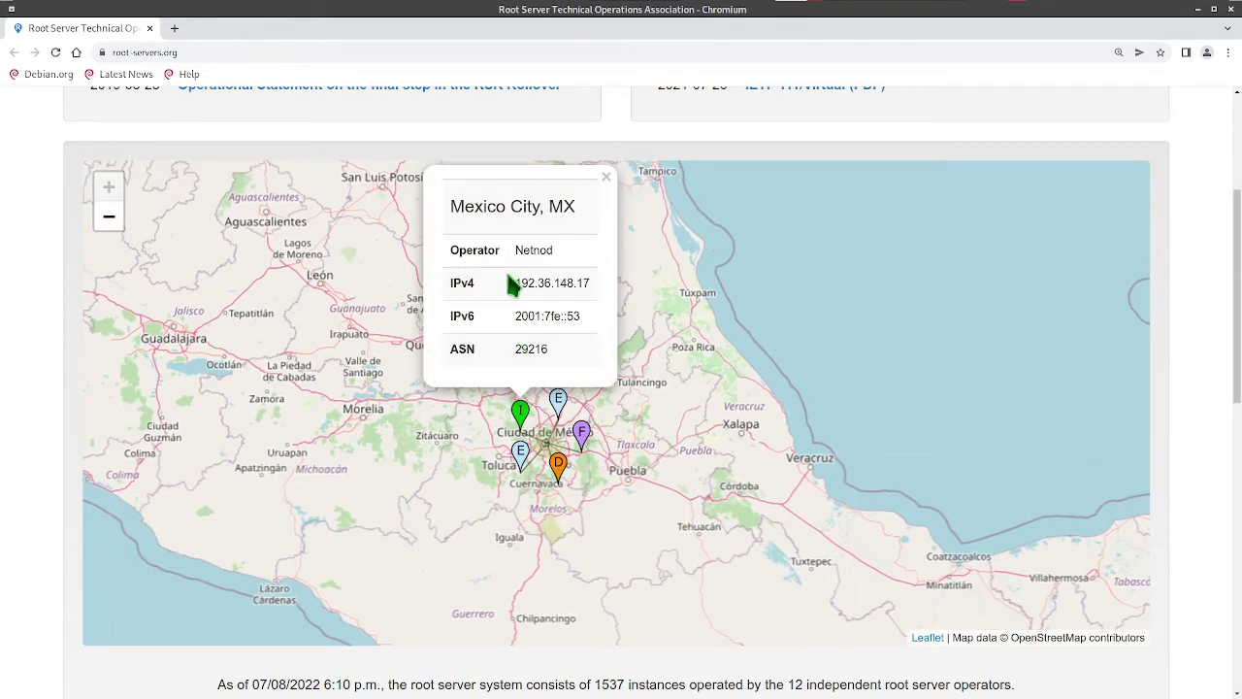
drag(514, 282, 591, 283)
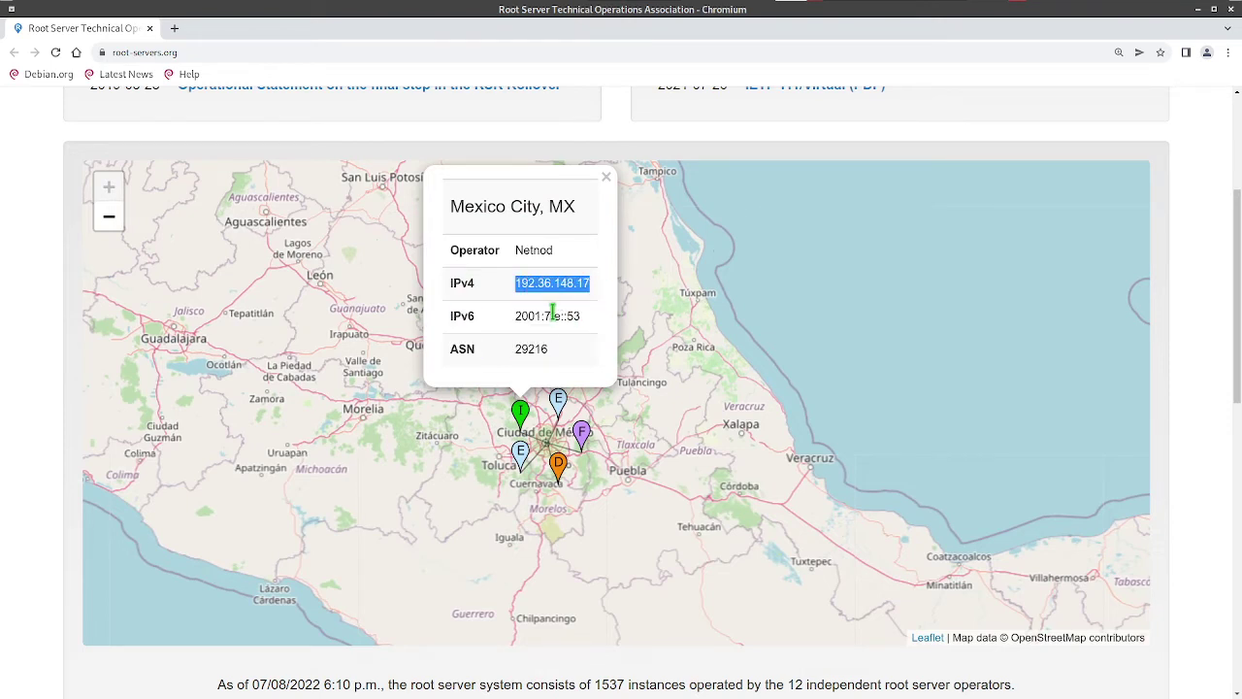
drag(514, 315, 592, 322)
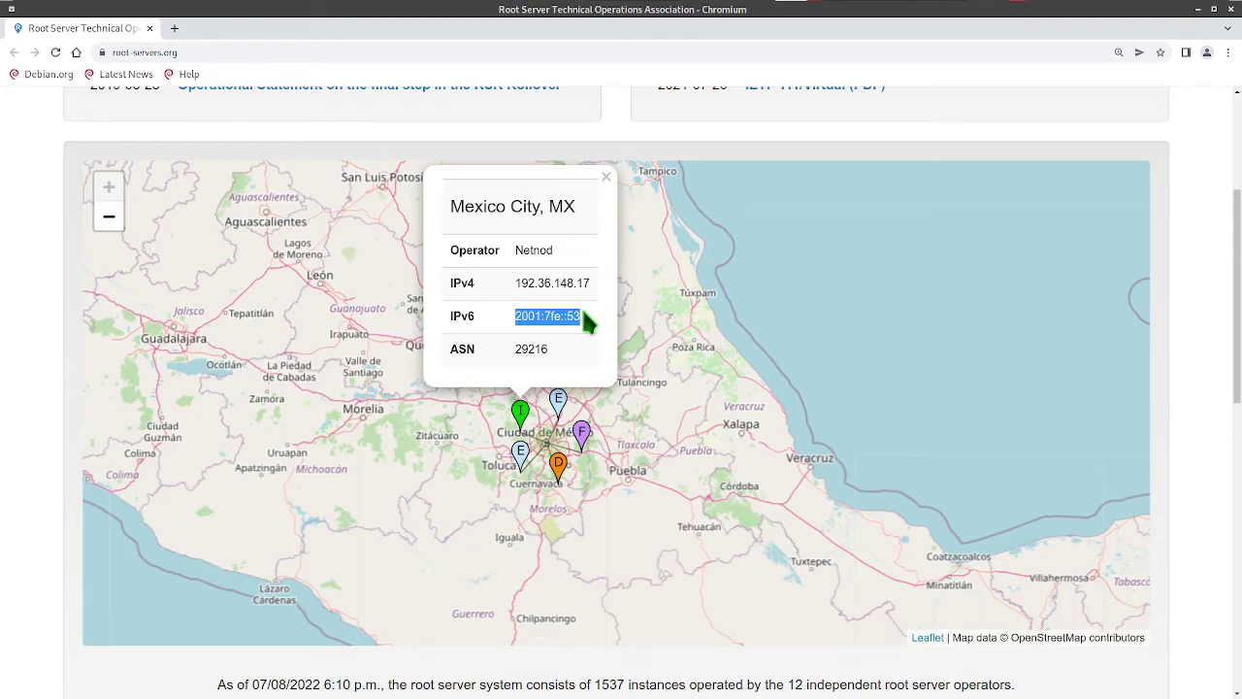
drag(557, 250, 516, 251)
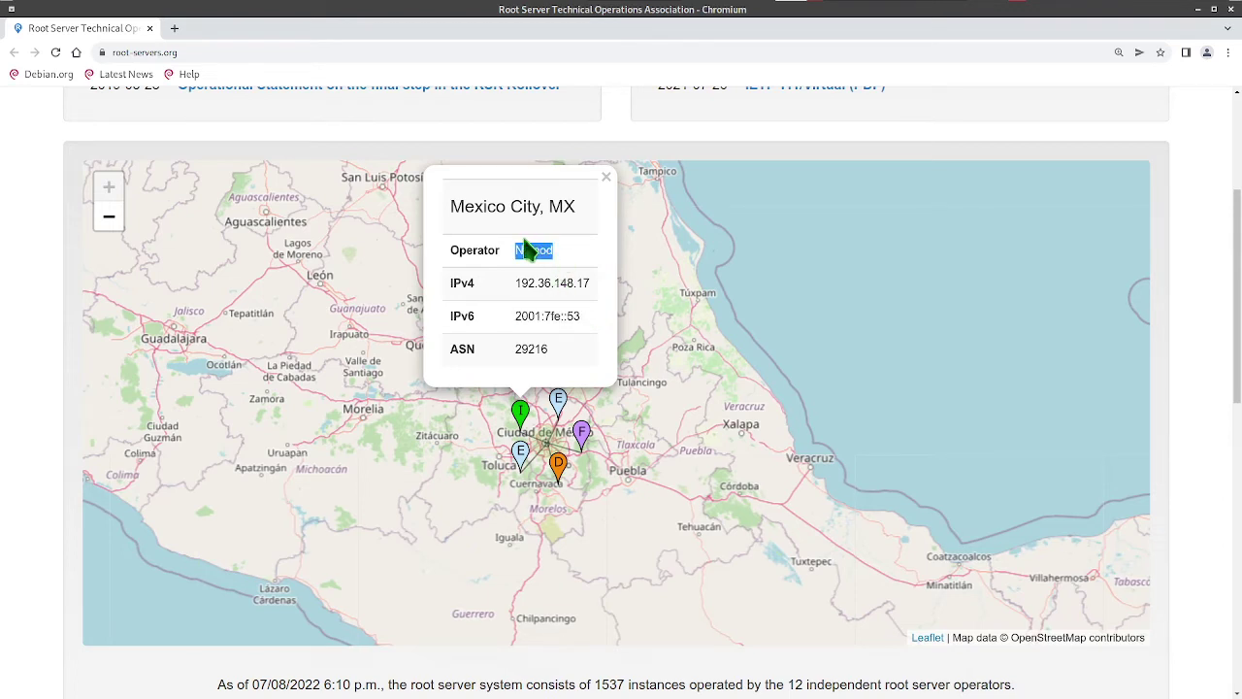
- Review details of the Mexico City ISC, NASA Ames, Netnod and other E instances
click(579, 439)
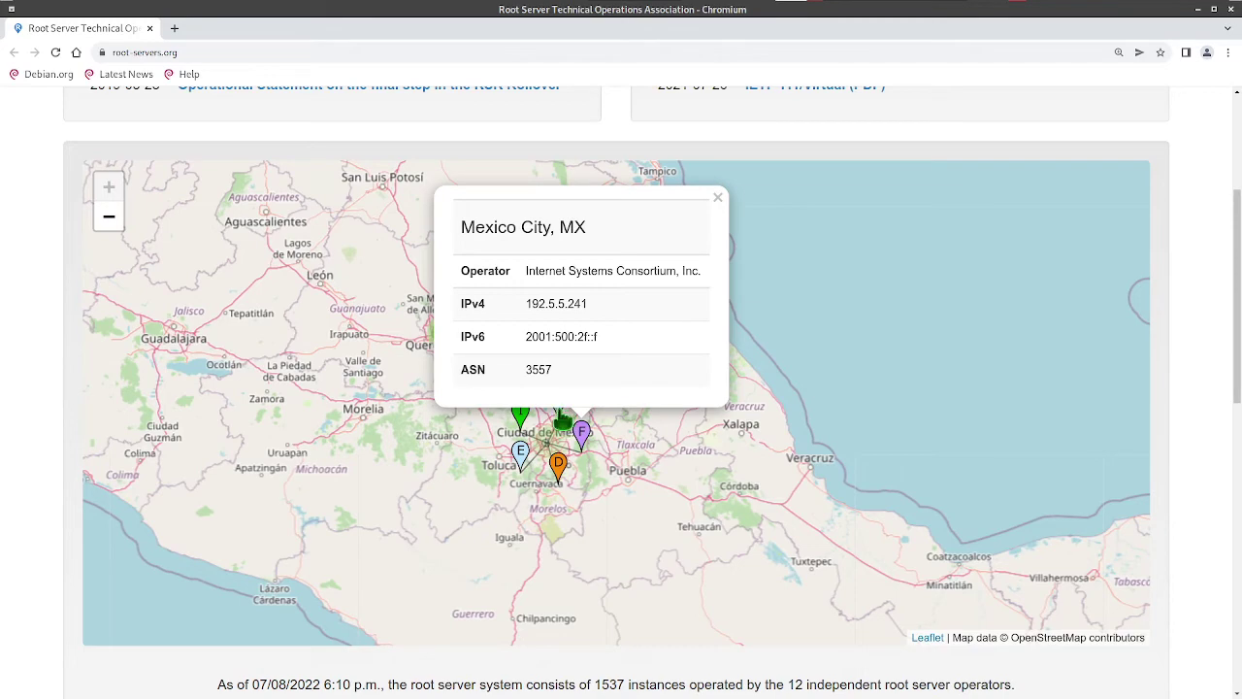
click(561, 411)
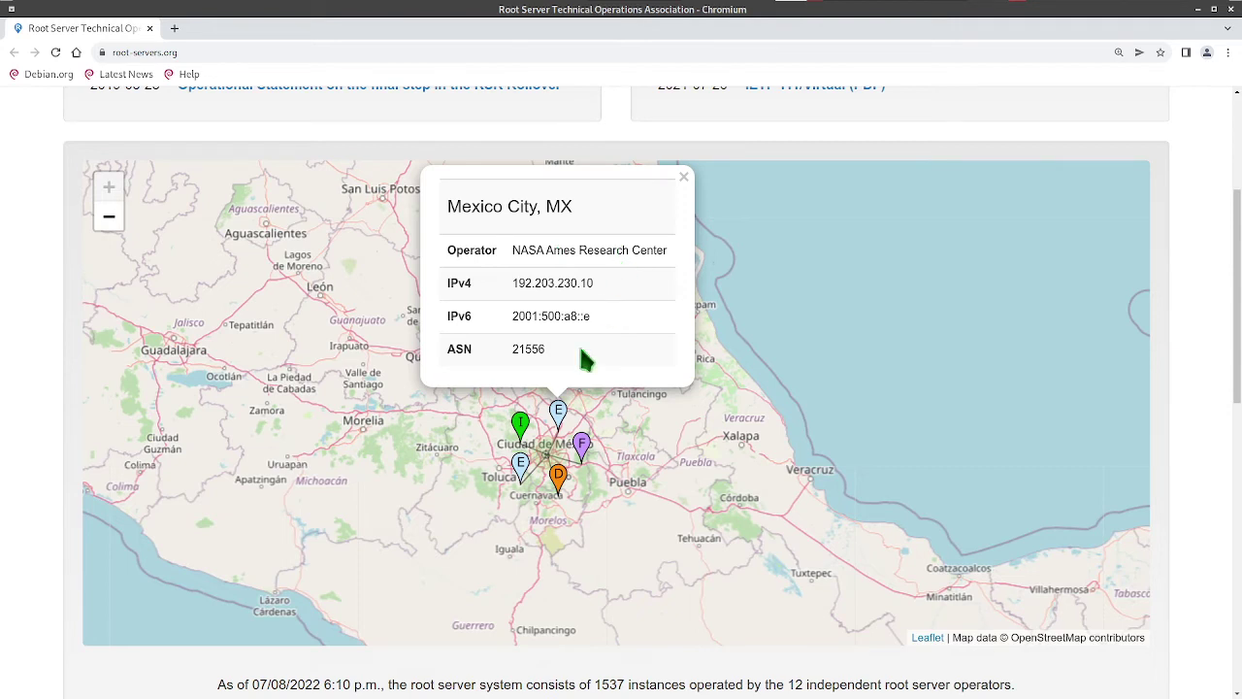
click(523, 435)
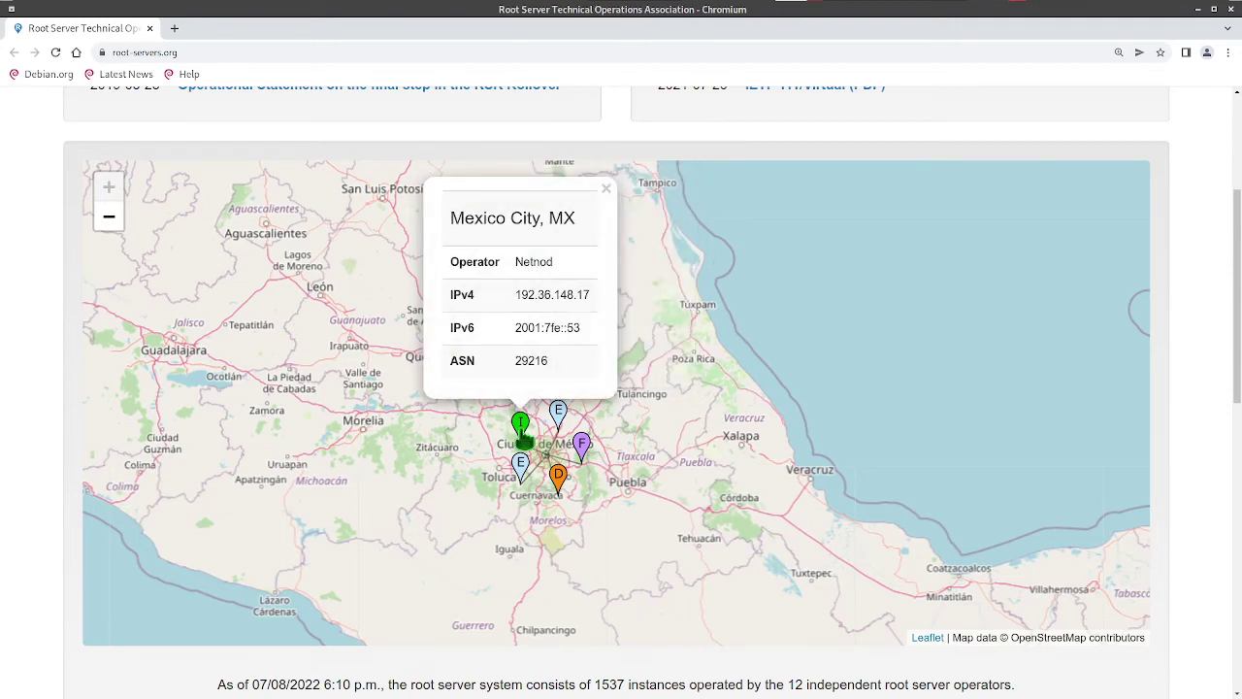
click(521, 469)
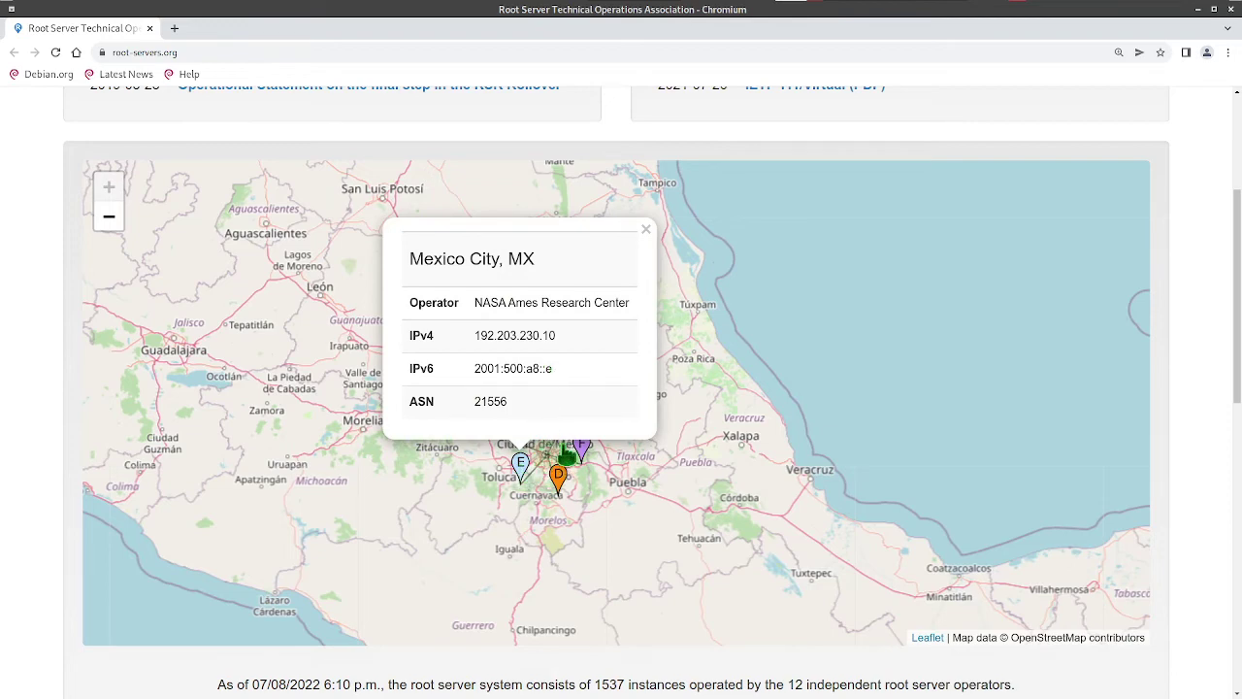
click(563, 451)
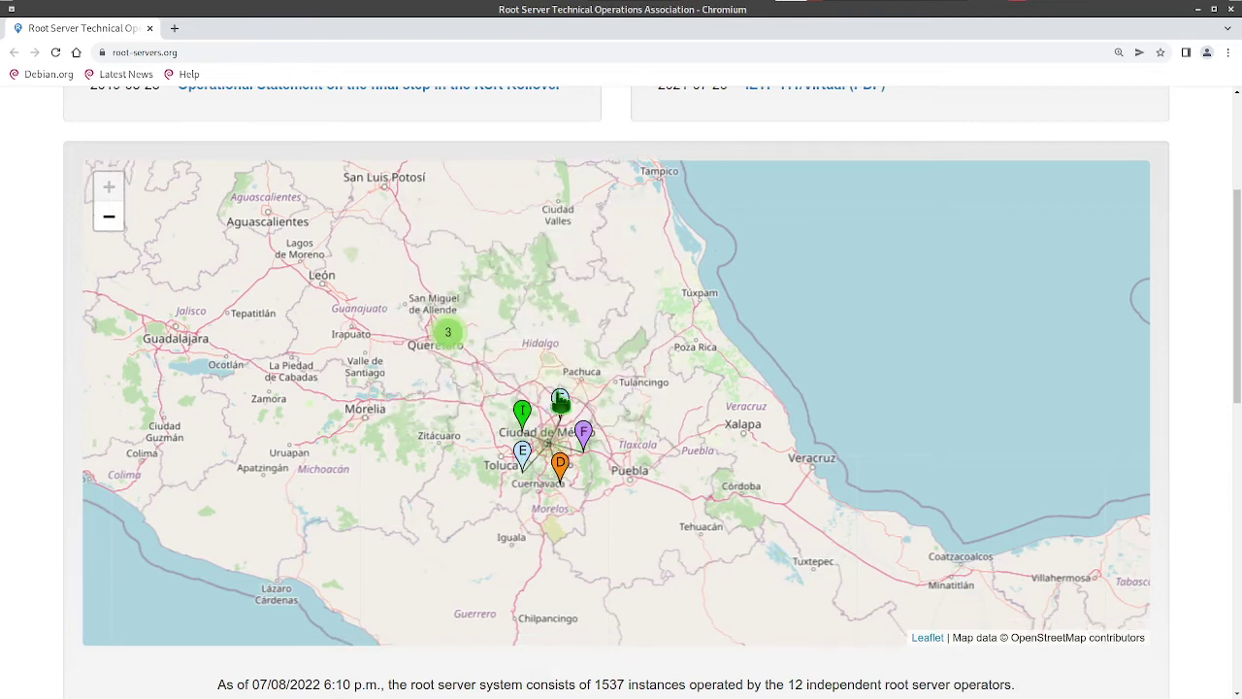
click(561, 400)
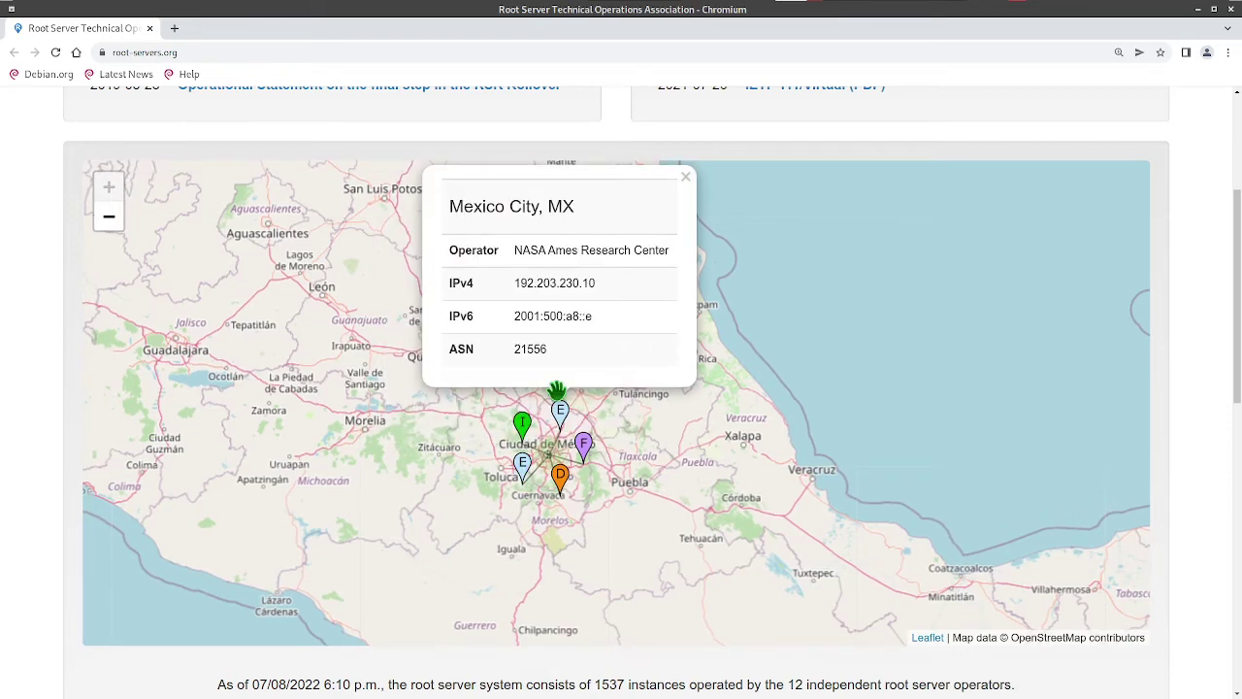
click(523, 465)
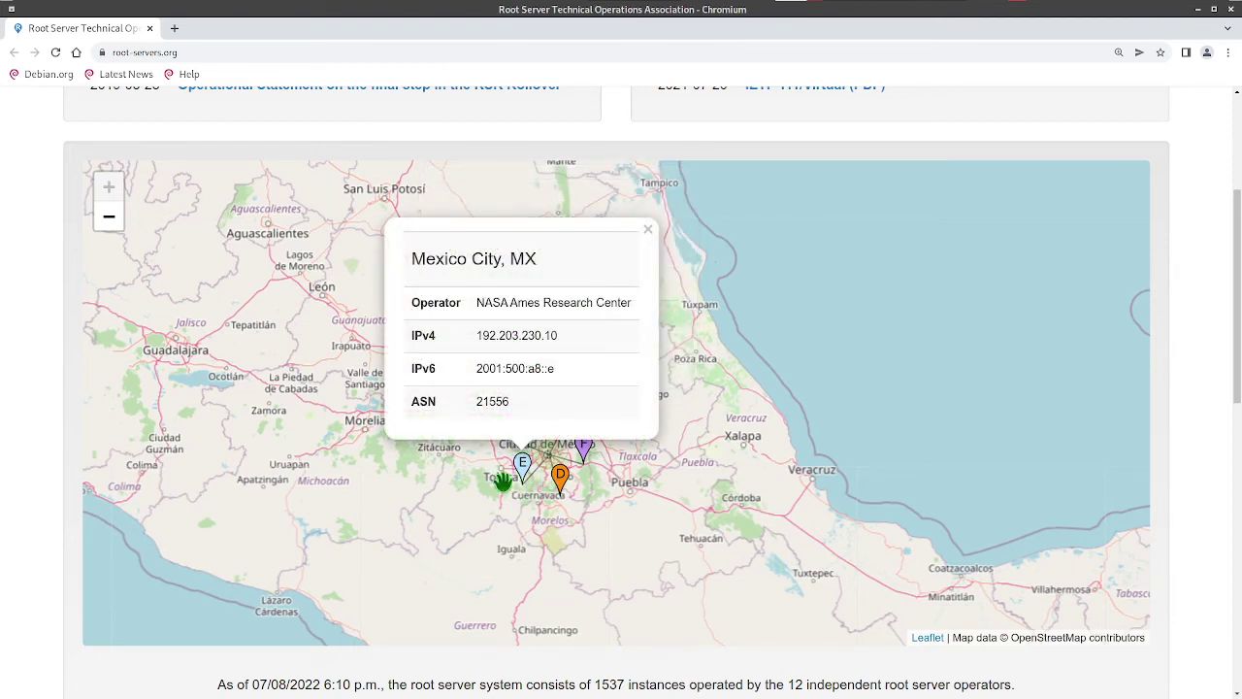
scroll(488, 490, up, 1)
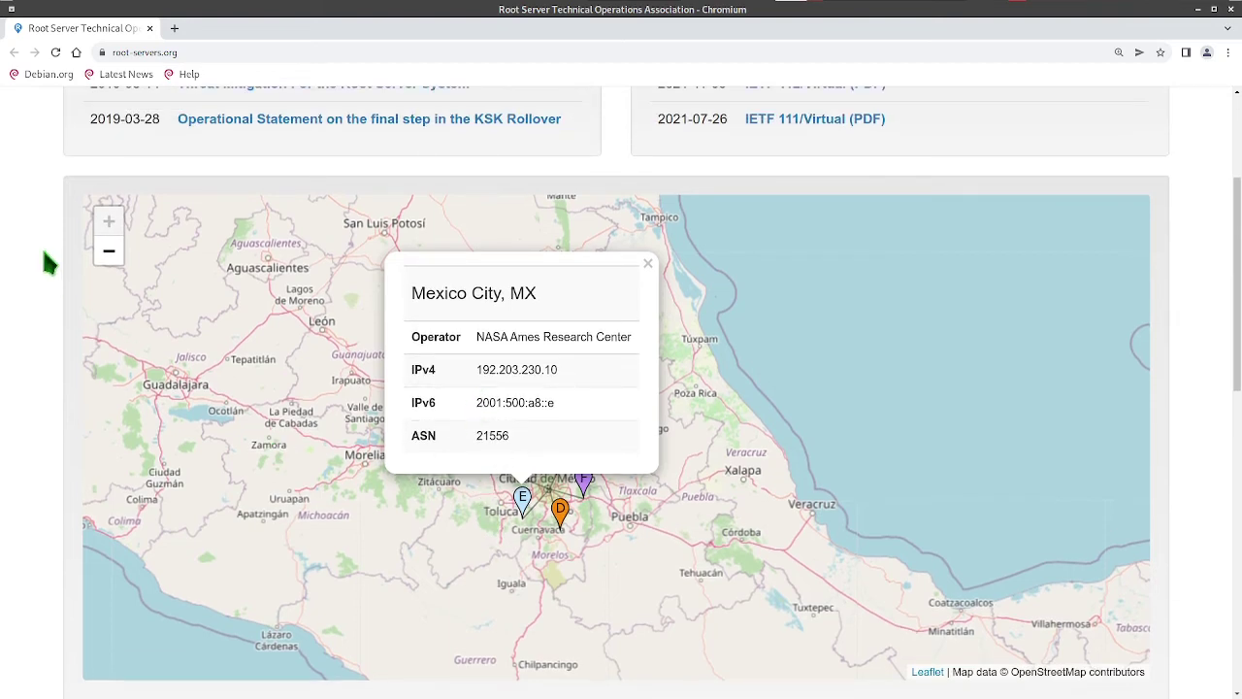
- Expand the Querétaro 3-cluster, review its NASA Ames and Cogent instance details, and close the popup
click(373, 441)
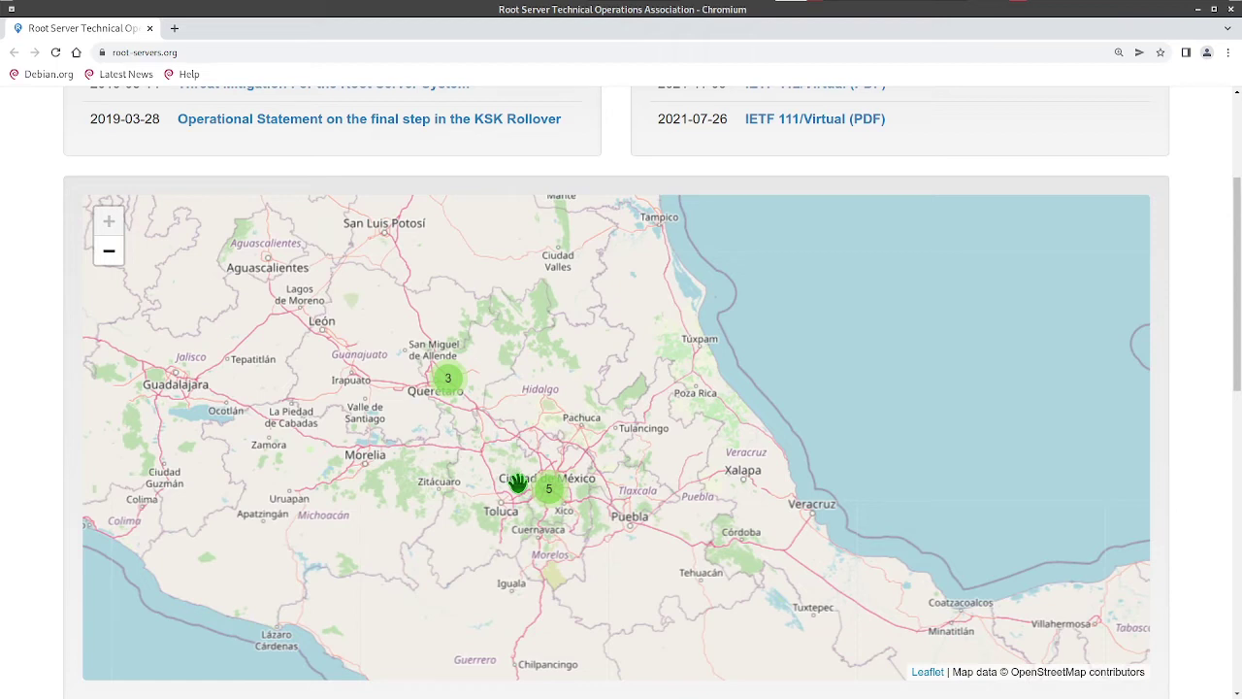
click(449, 380)
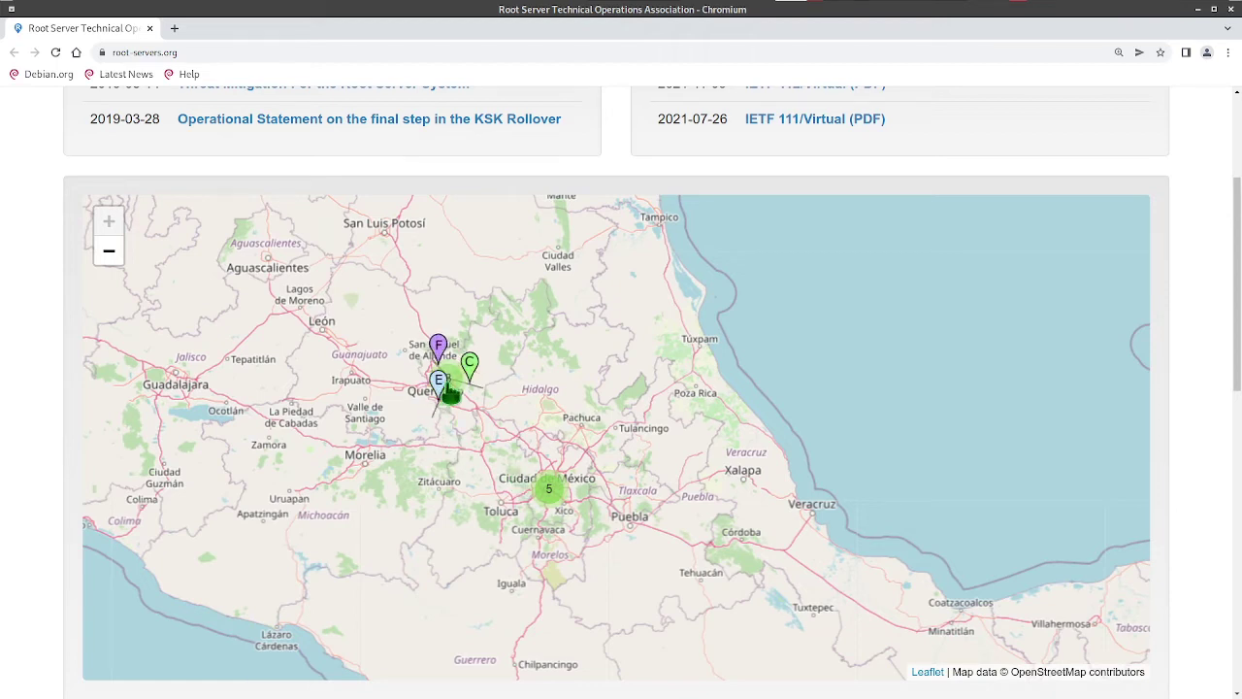
click(432, 398)
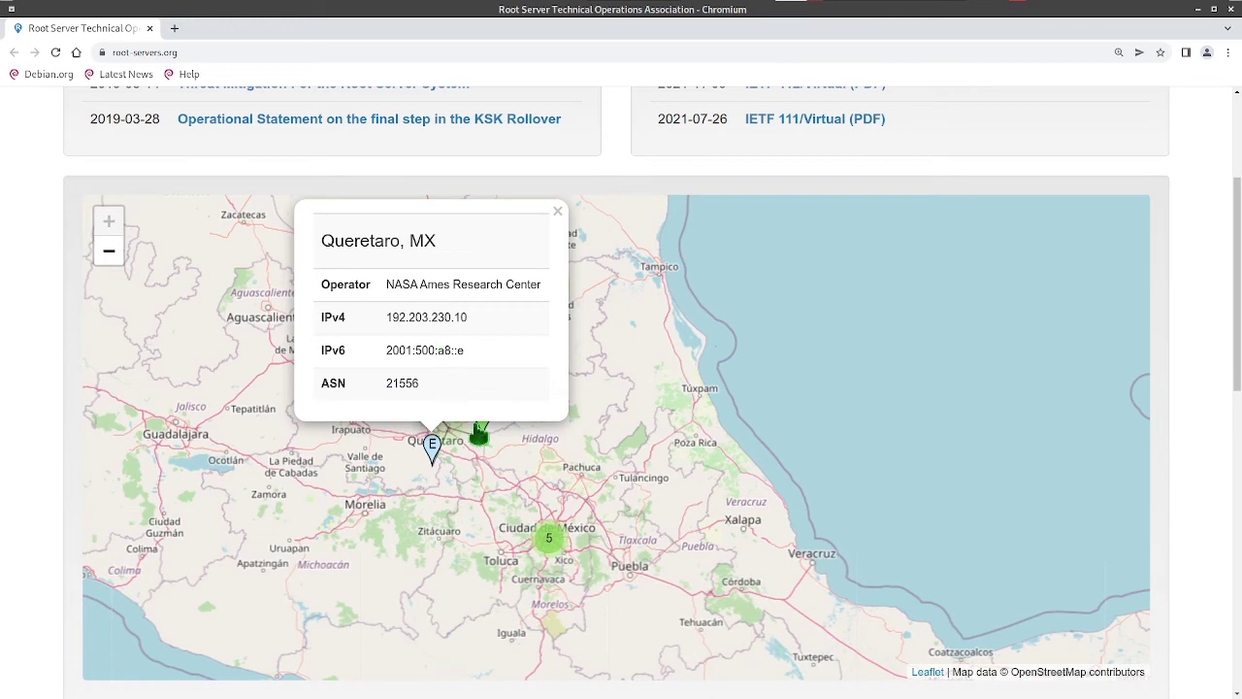
click(477, 427)
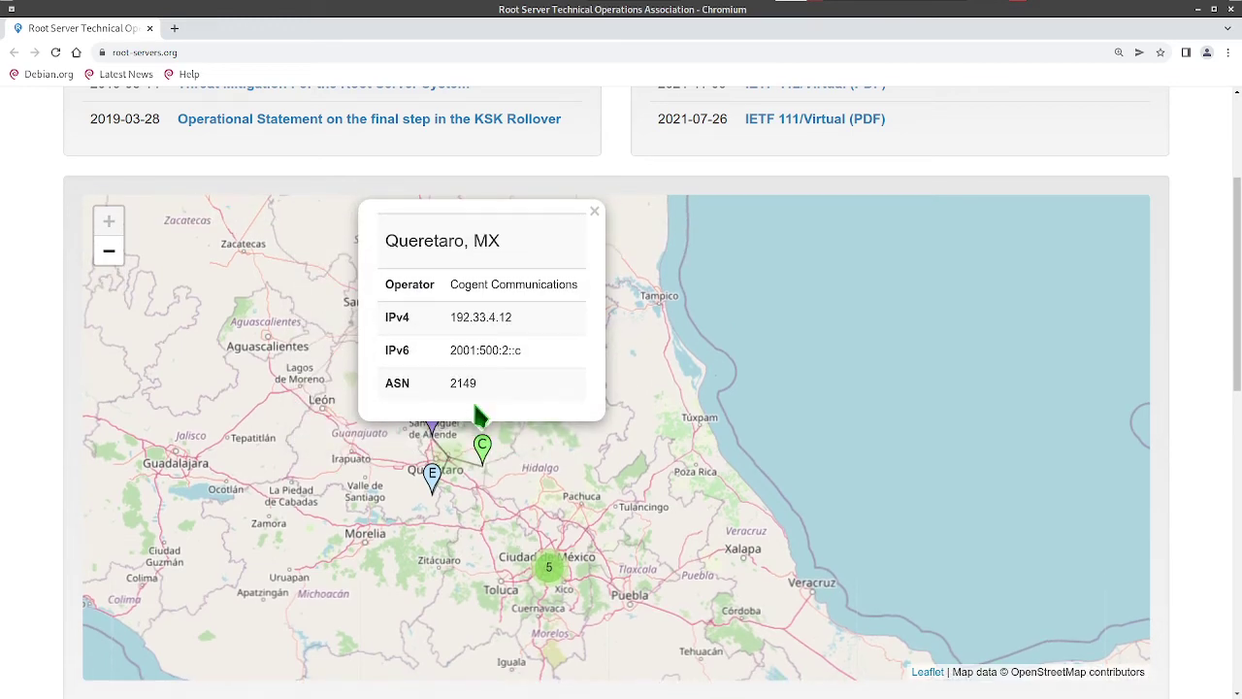
drag(450, 284, 596, 311)
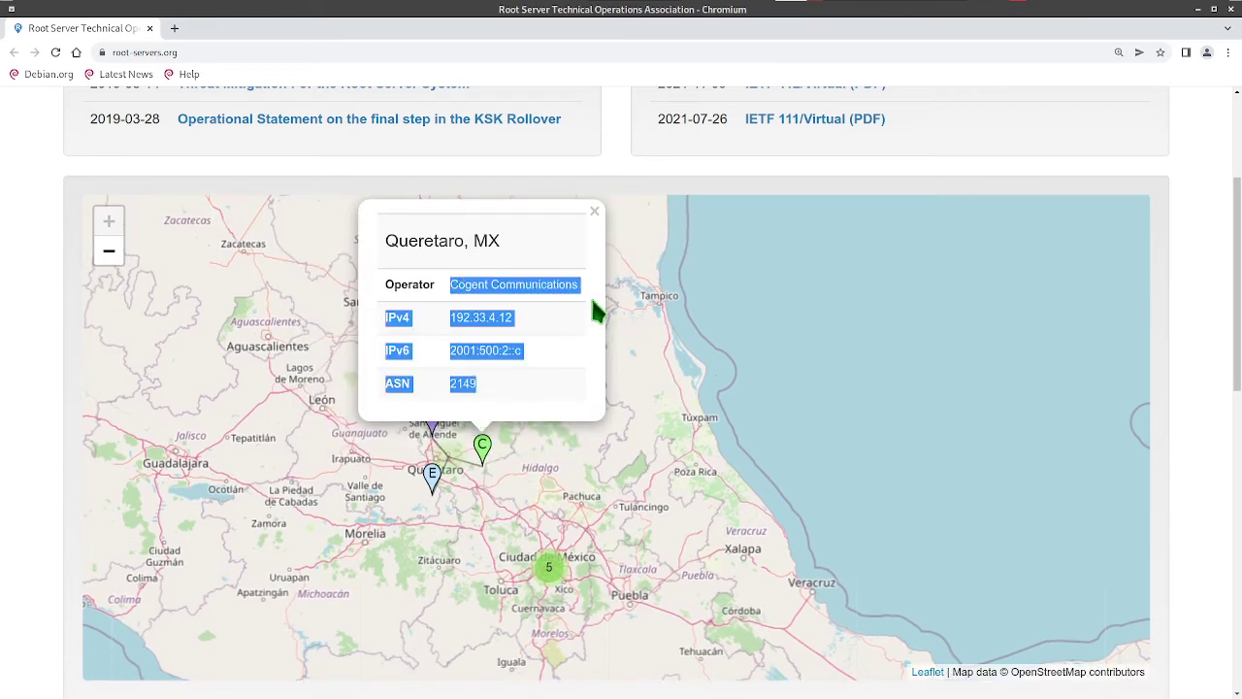
click(594, 210)
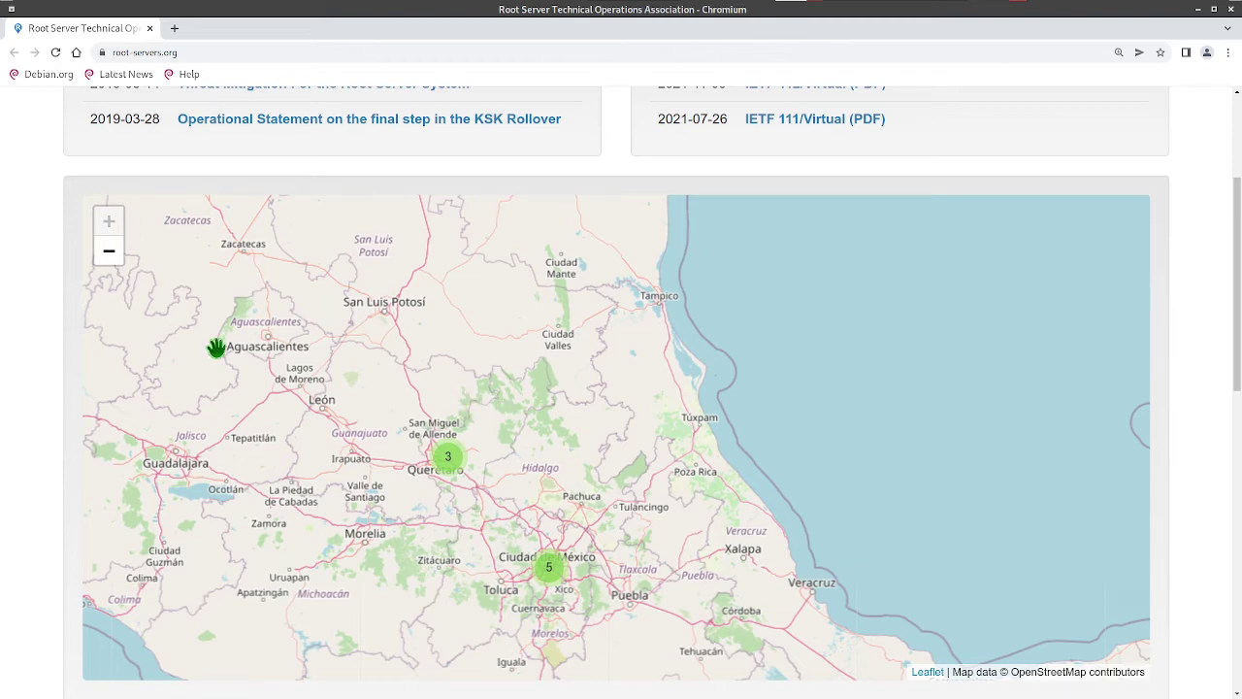
- Zoom out to all of Mexico, pan north and expand the Monterrey cluster into individual instances
click(104, 260)
click(105, 264)
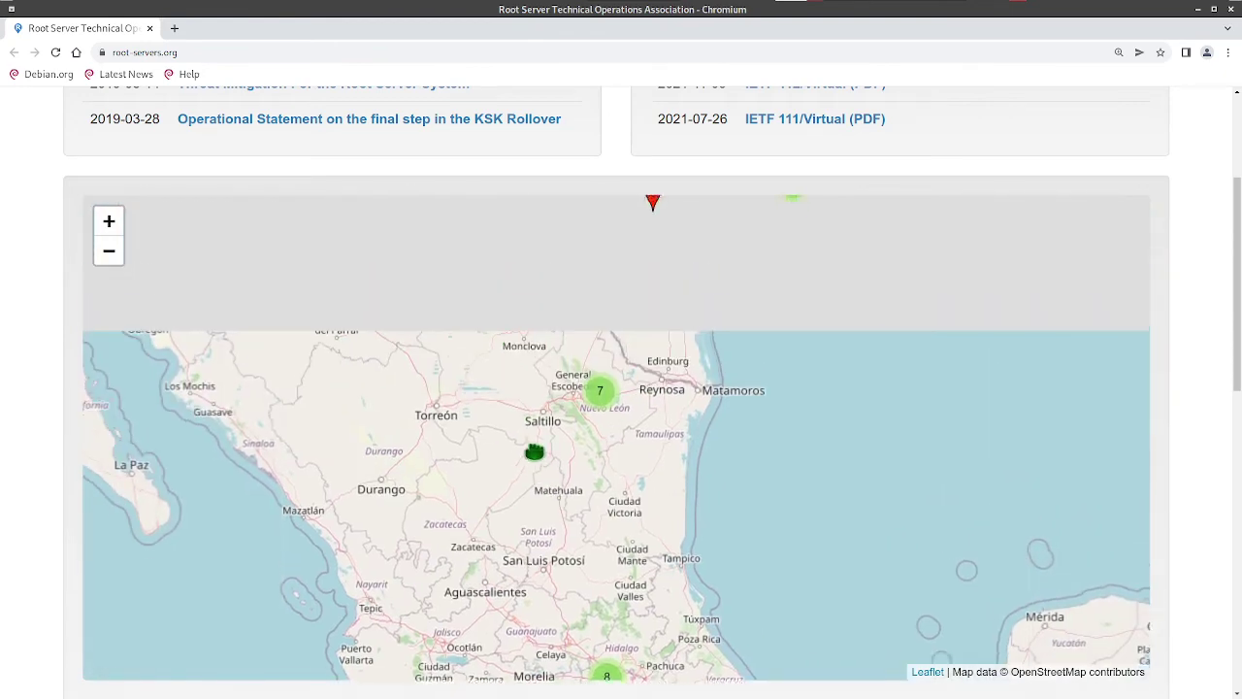
mouse_move(346, 277)
mouse_down()
mouse_move(516, 454)
mouse_move(527, 355)
mouse_up()
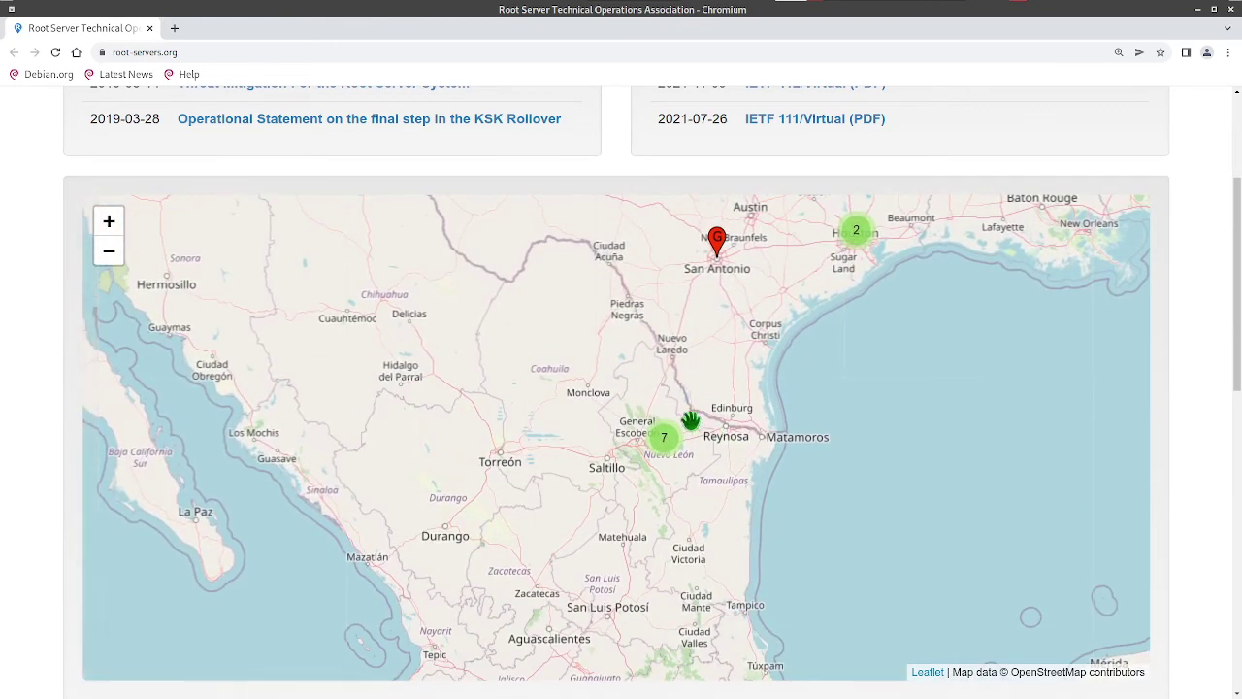
click(665, 437)
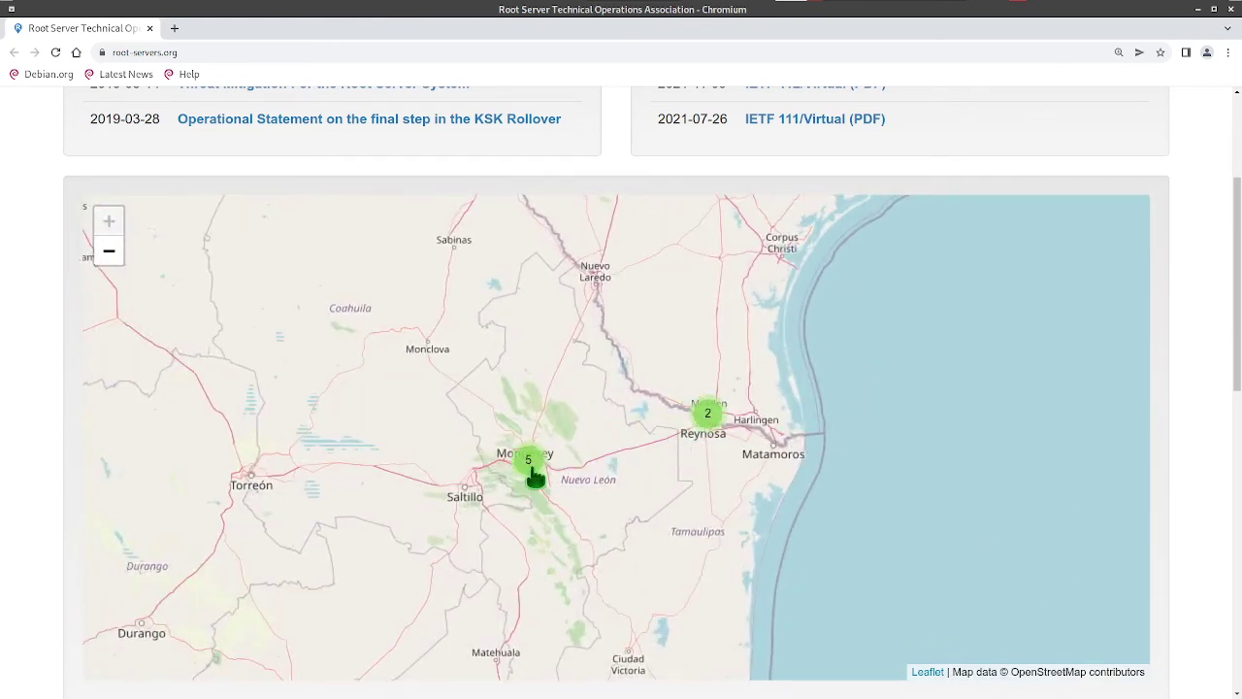
click(535, 478)
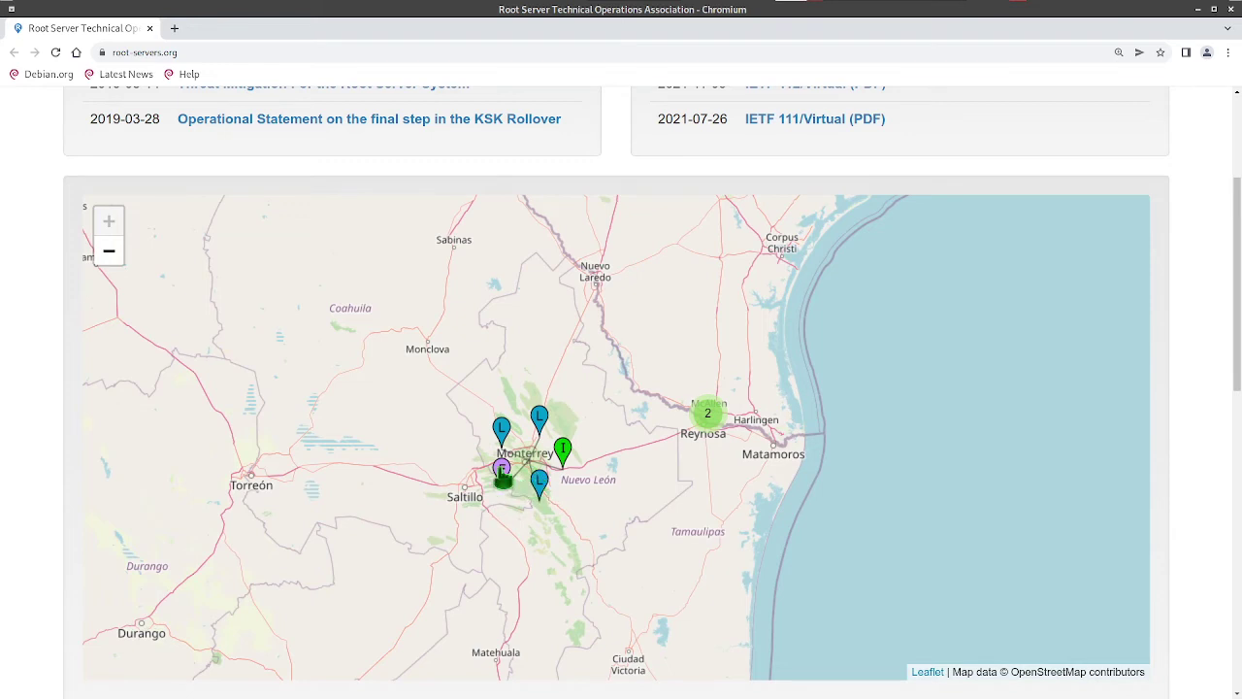
- View the Monterrey ISC, ICANN and Netnod instance details, ending on ICANN
click(502, 472)
click(550, 424)
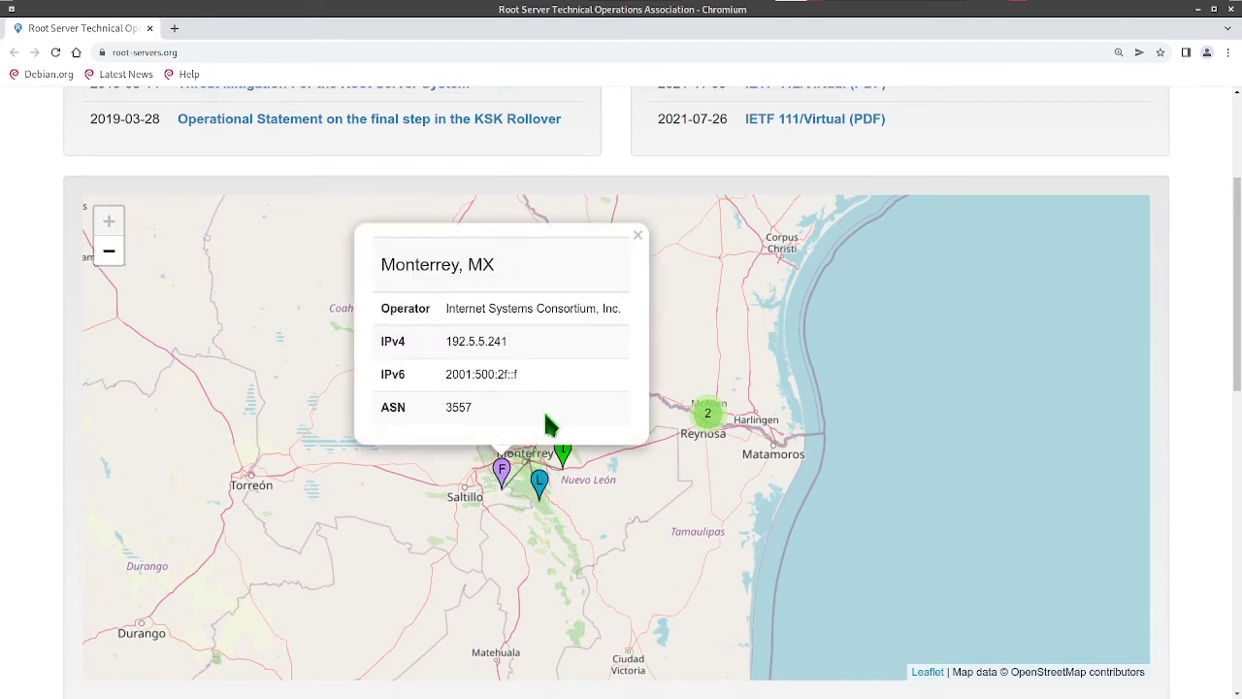
click(539, 482)
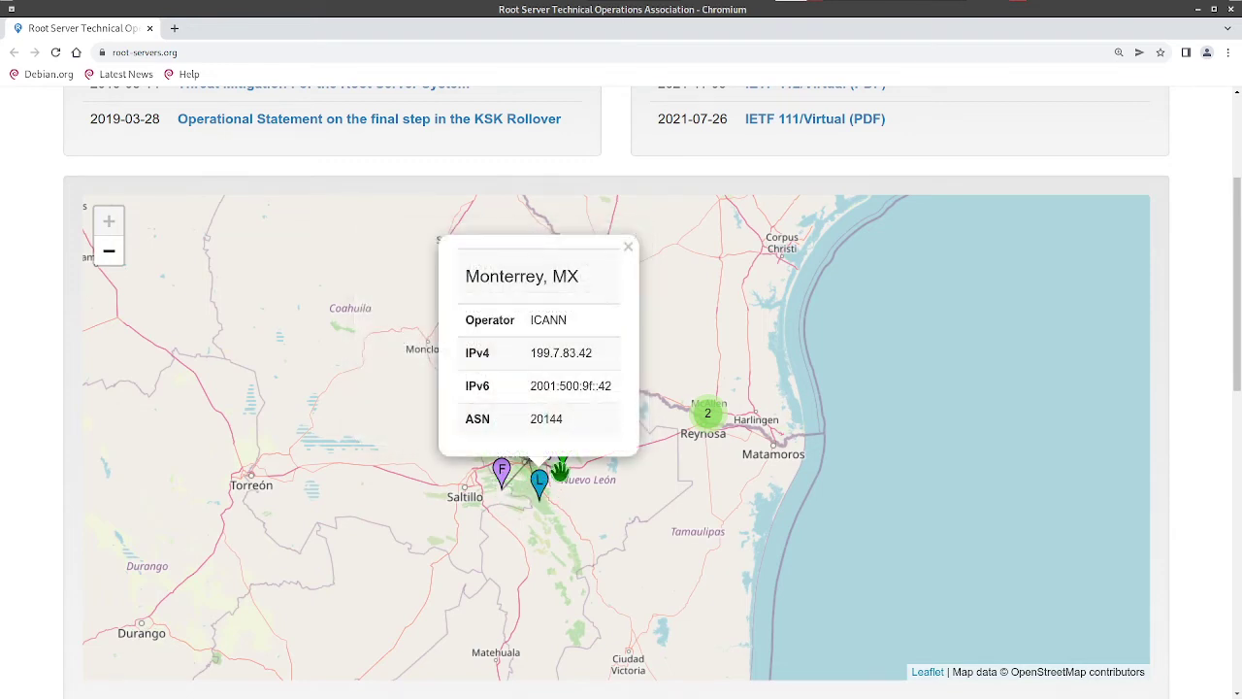
click(563, 470)
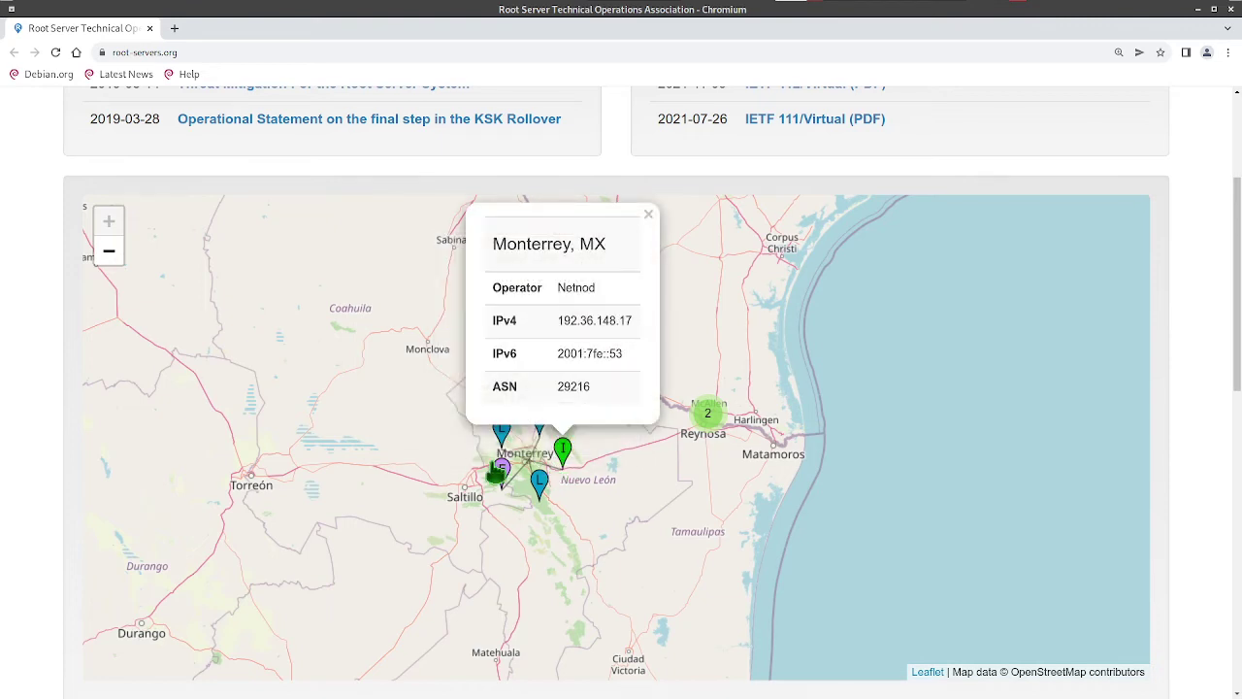
click(505, 430)
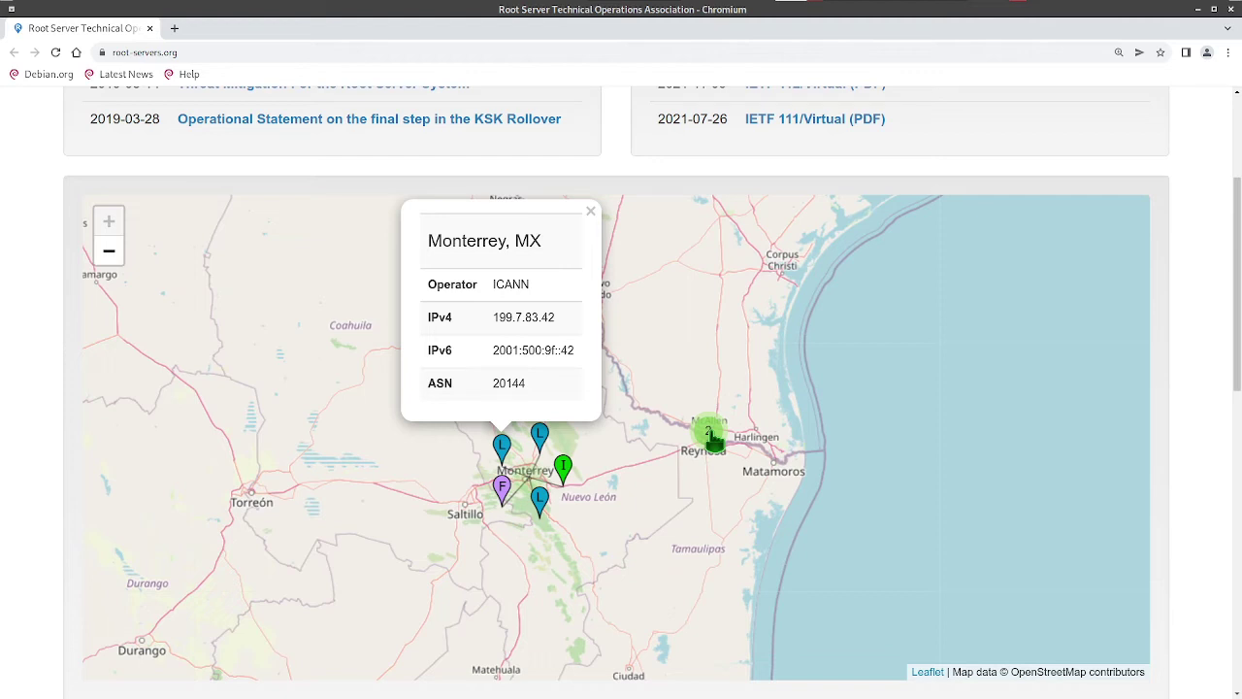
- Expand the Reynosa 2-cluster, view the McAllen NASA Ames and ISC instances, then close the popup
click(712, 436)
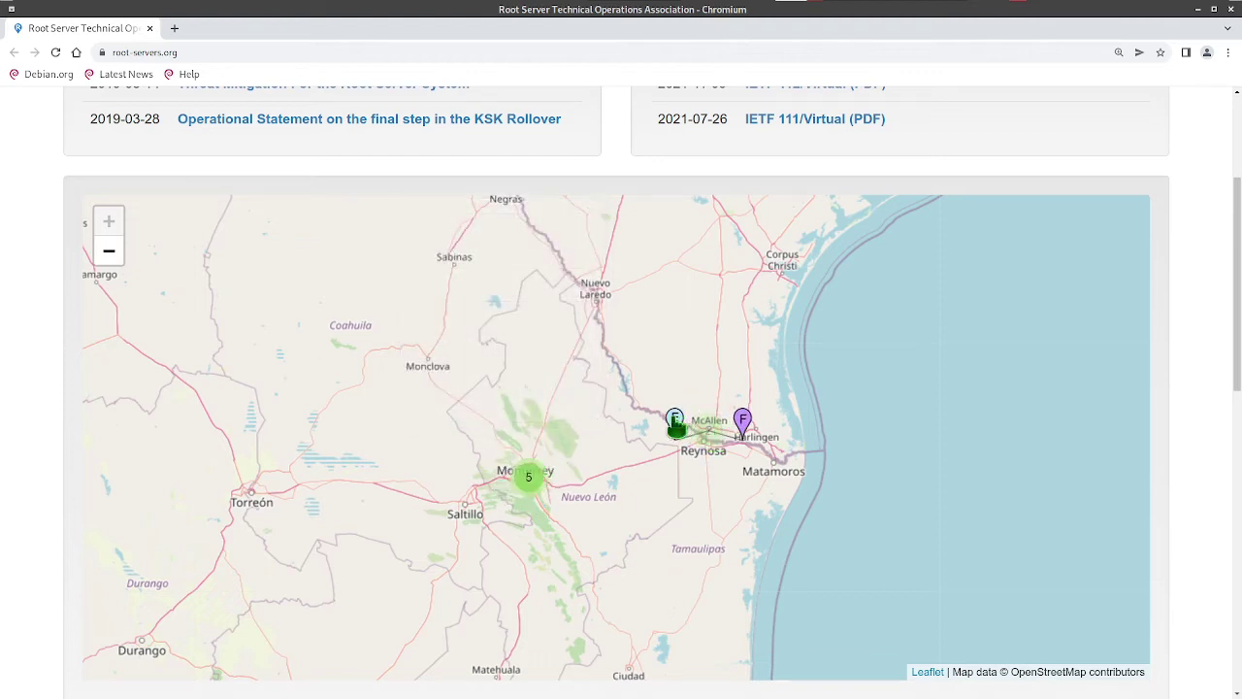
click(675, 429)
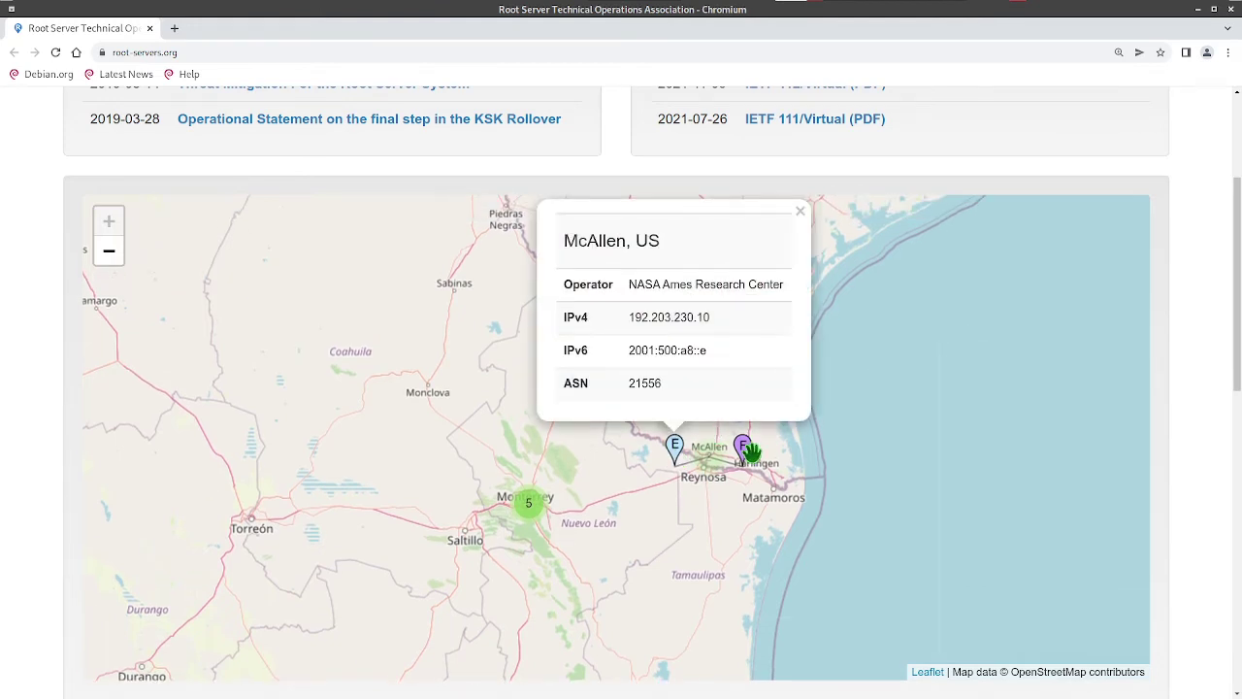
click(744, 448)
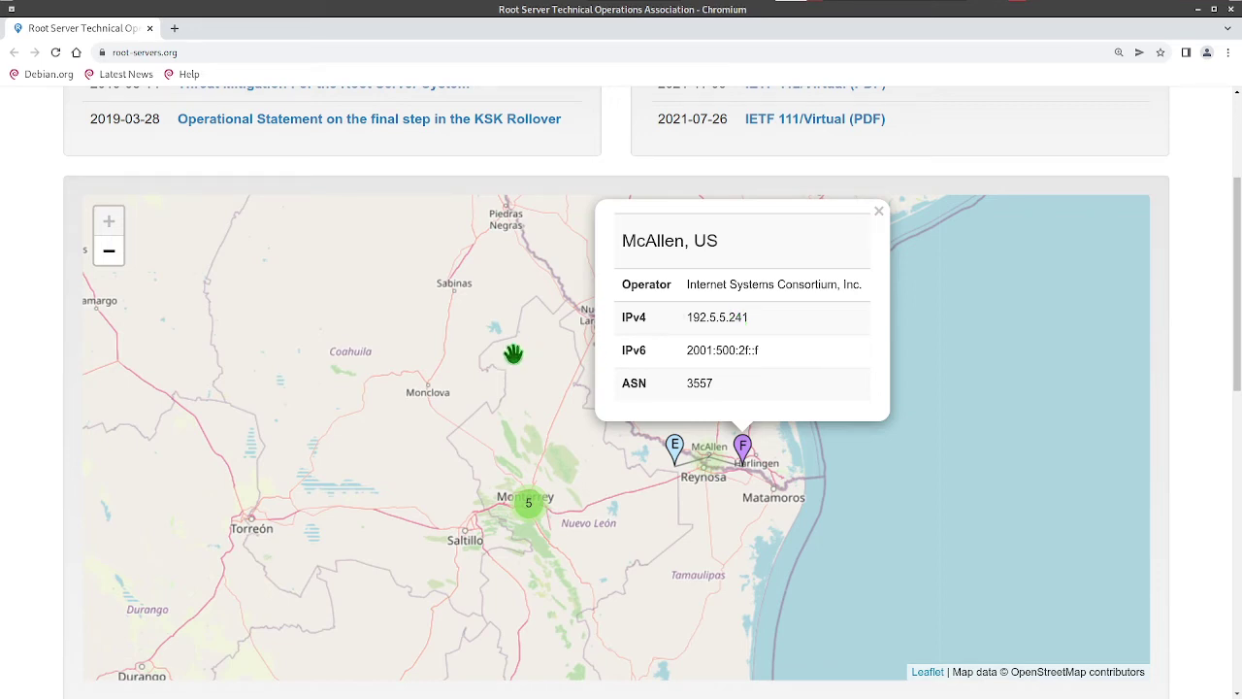
click(514, 353)
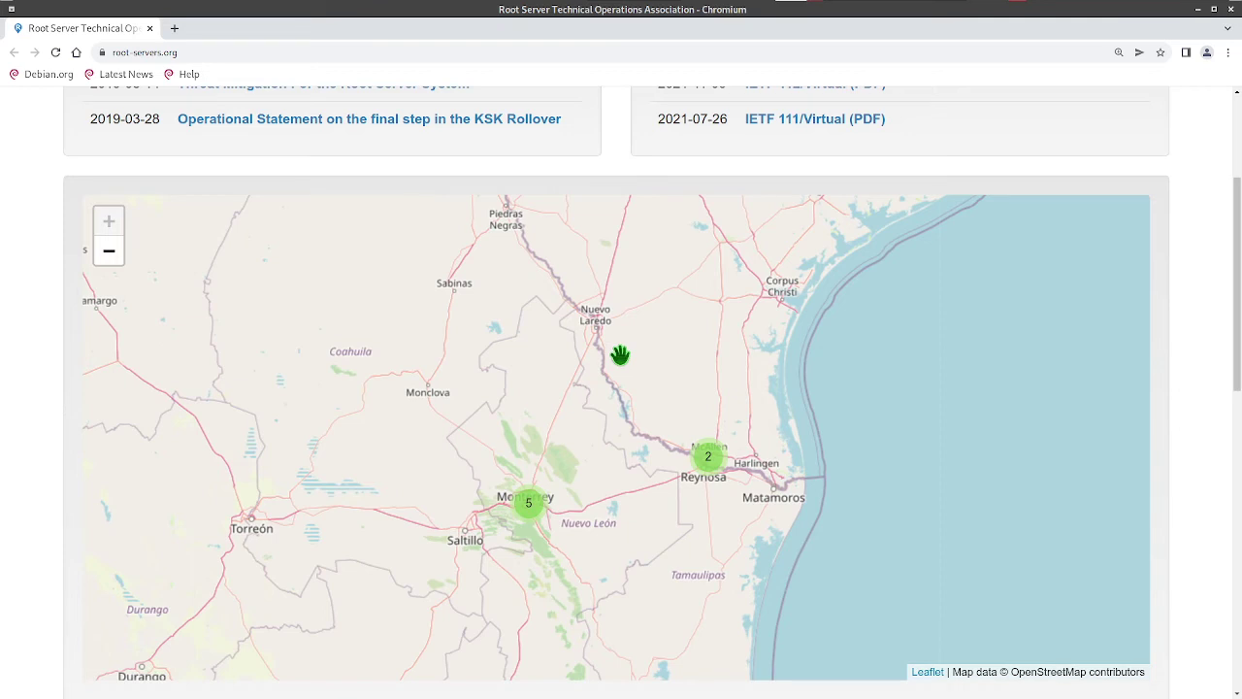
- Switch to Terminal, clear the screen, enlarge the text and start an interactive nslookup session
key(alt+Tab)
key(alt+Tab)
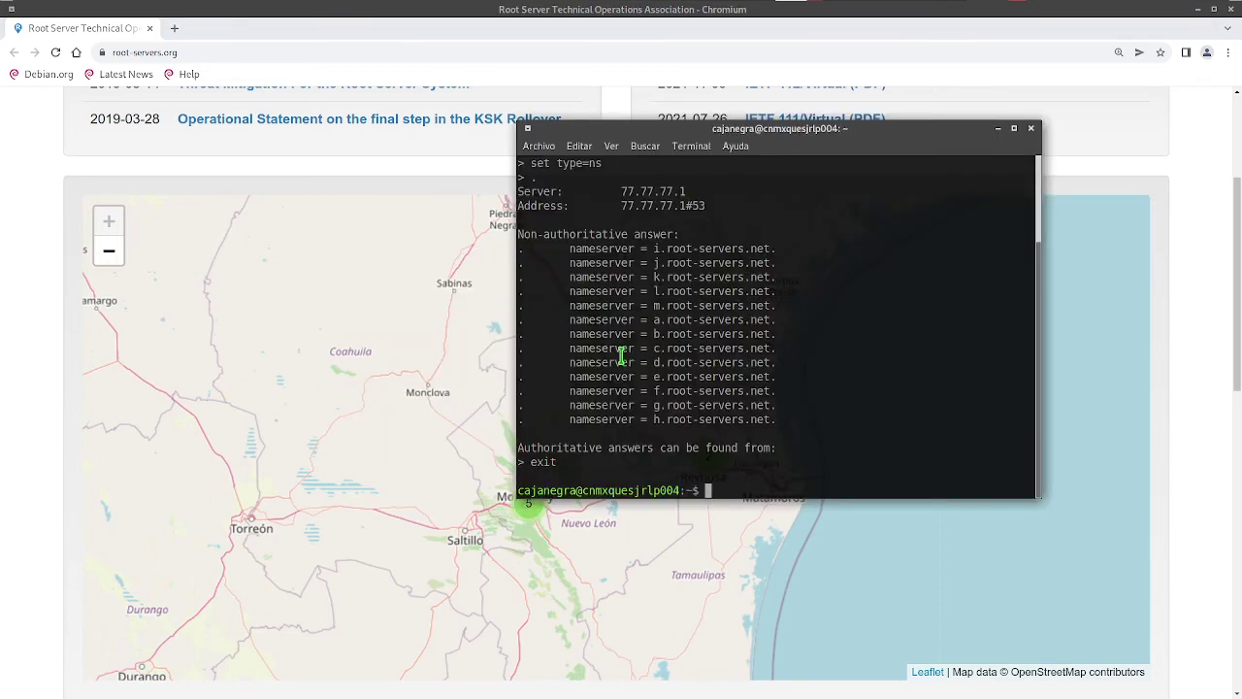
key(Return)
key(Return)
key(Return)
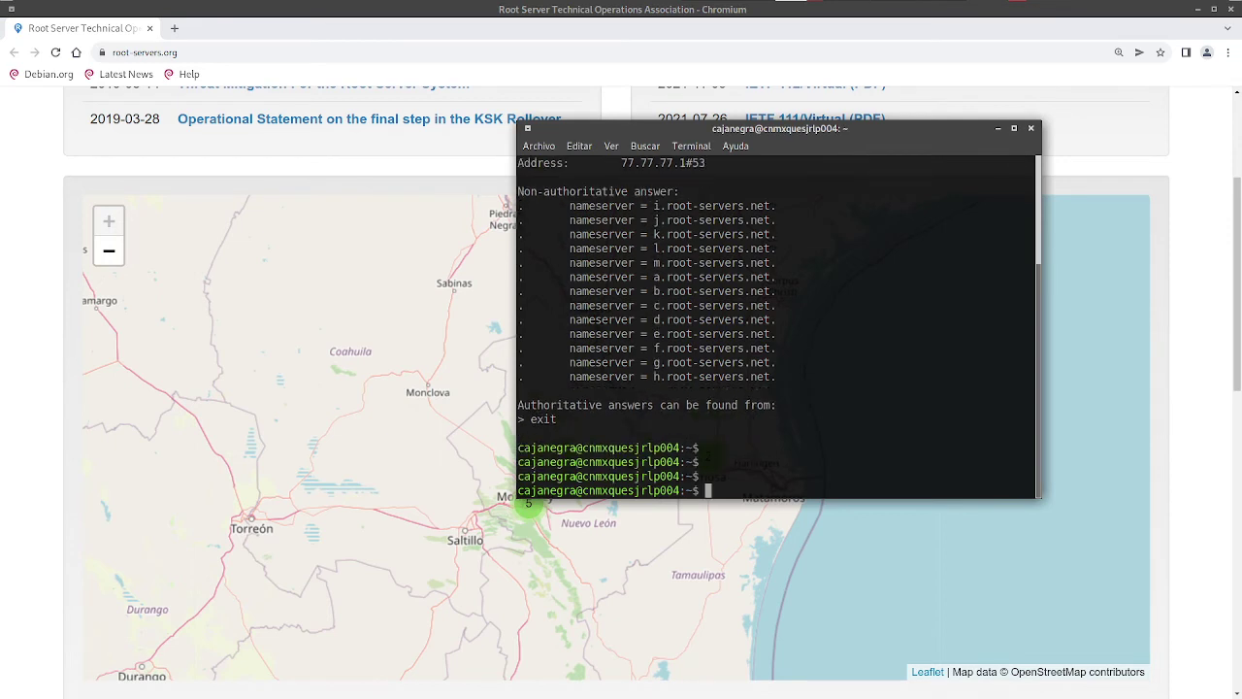
key(Return)
key(Return)
key(ctrl+l)
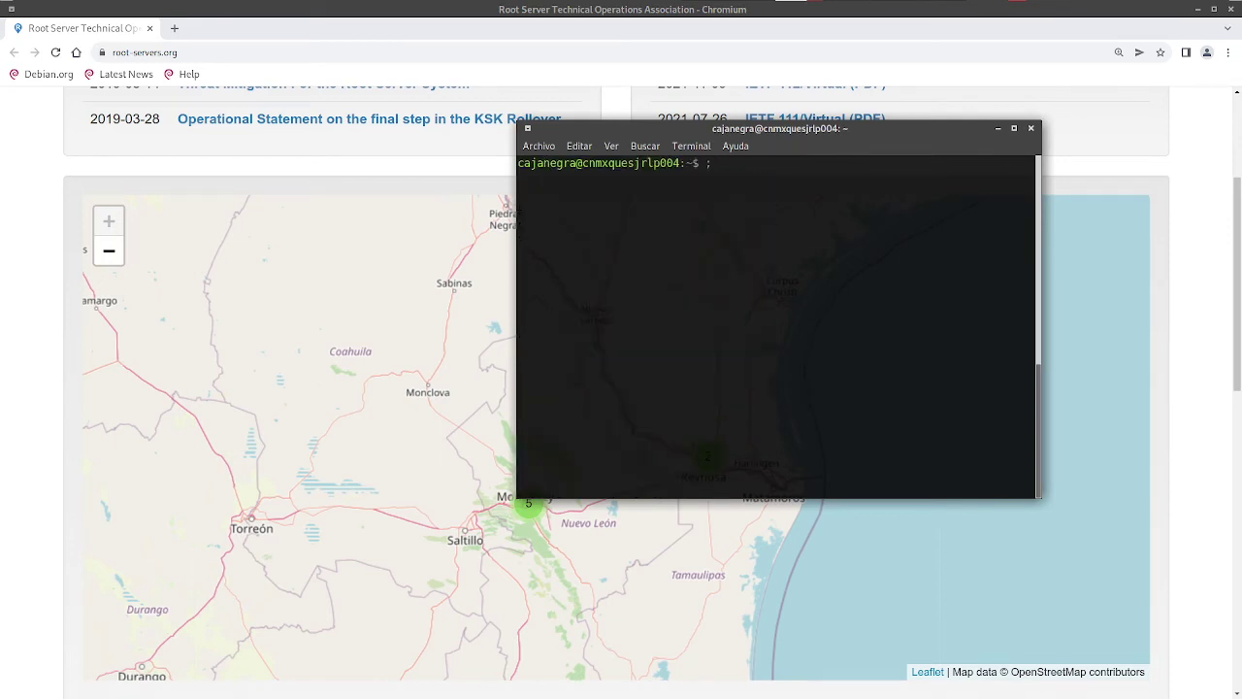
key(ctrl+plus)
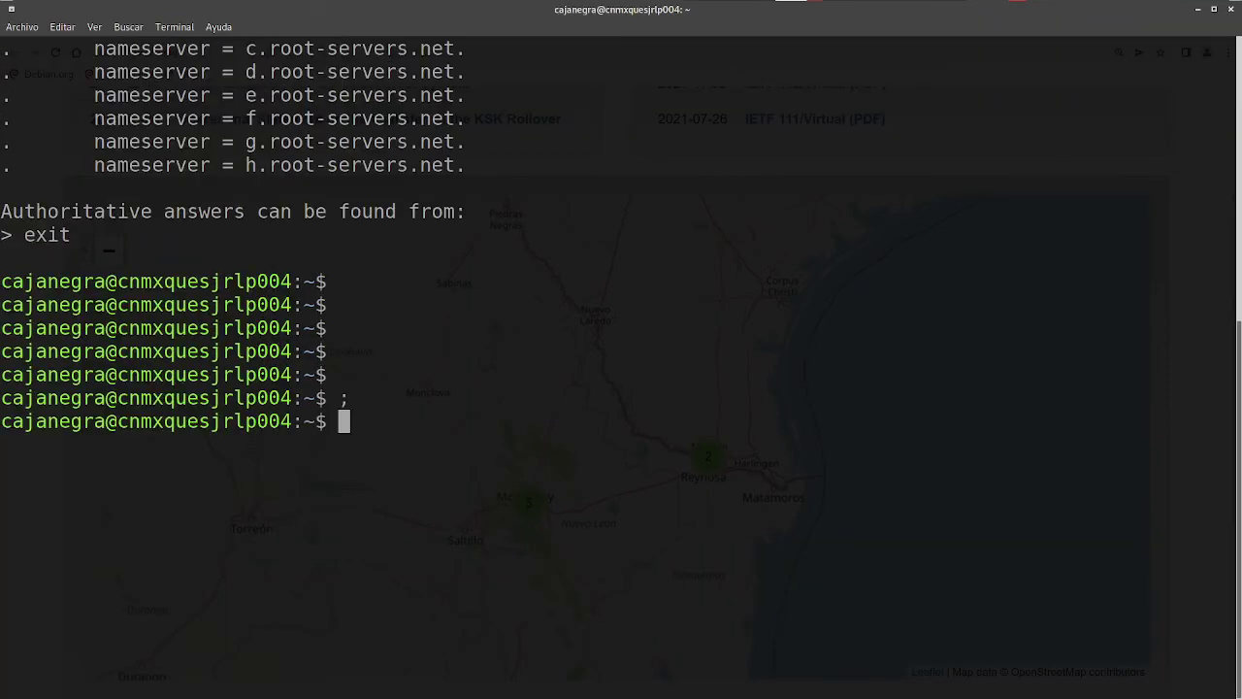
text(;)
key(ctrl+l)
key(BackSpace)
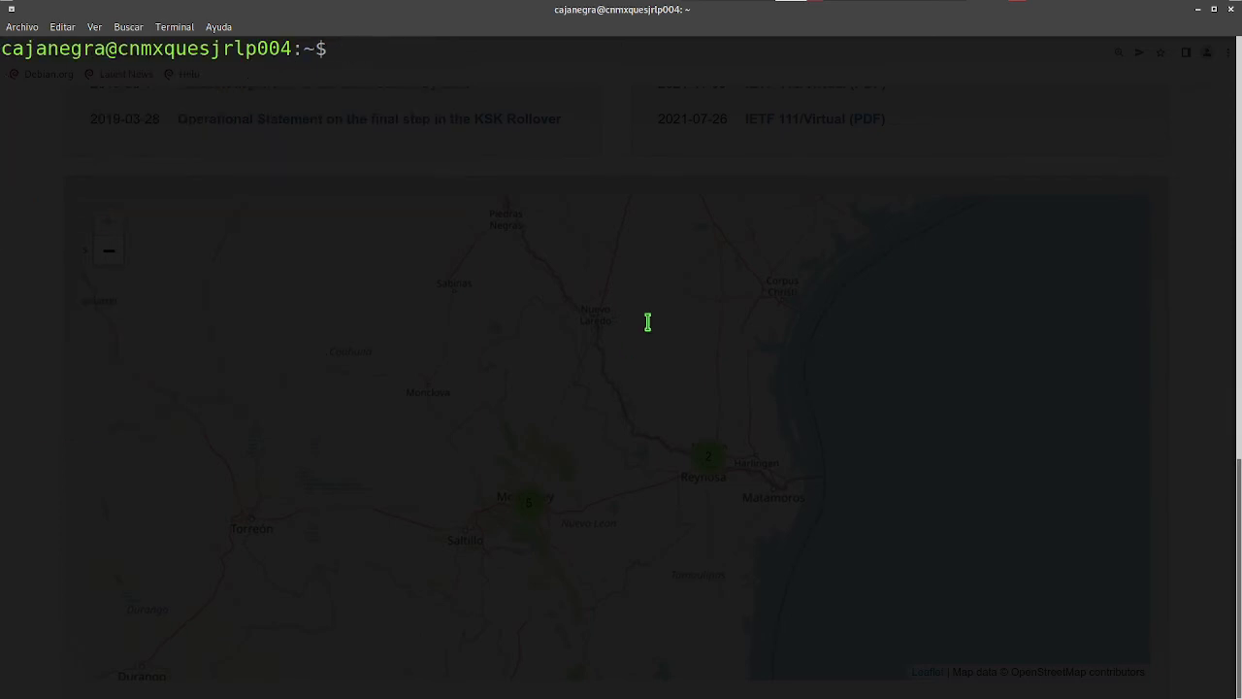
text(nslo)
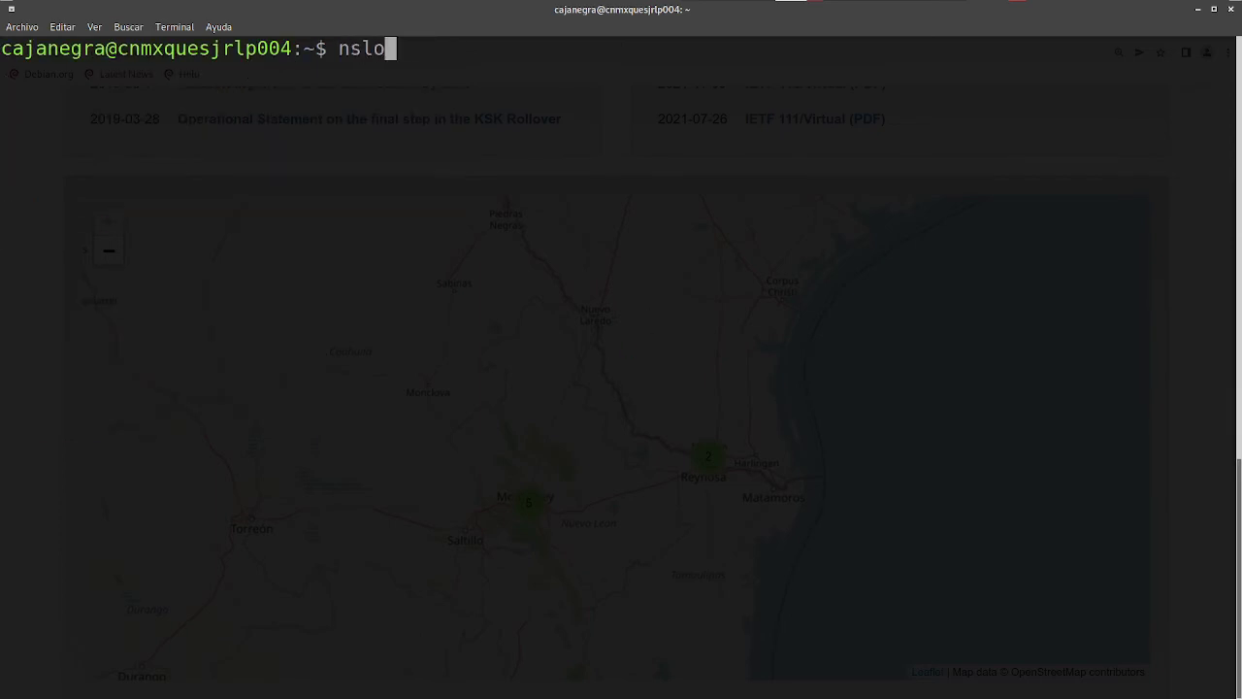
text(okup)
key(Return)
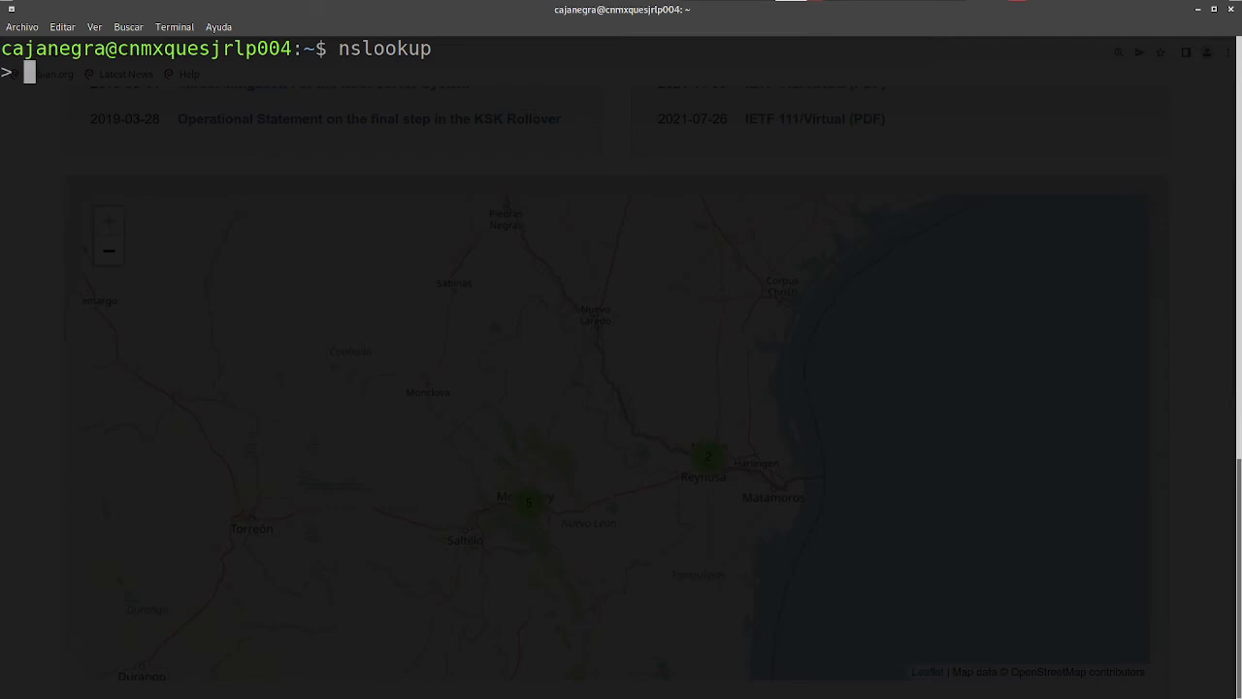
- Look up google.com in nslookup and highlight its returned addresses
text(goog)
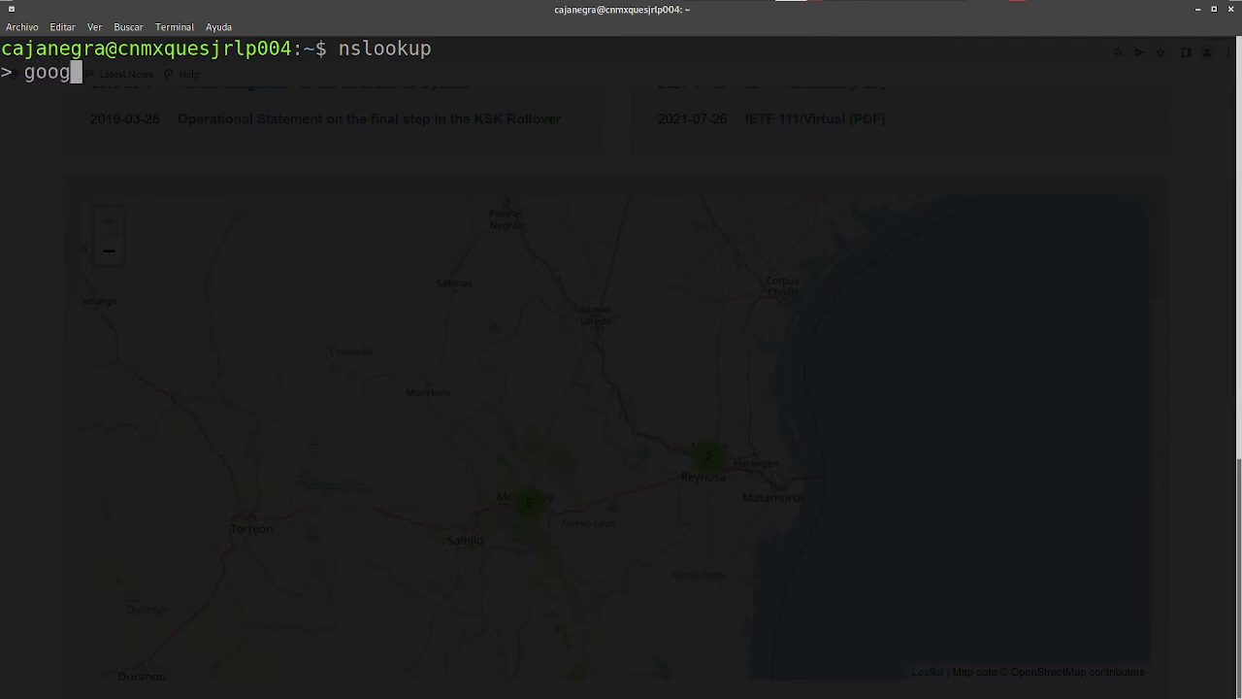
text(le.com)
key(Return)
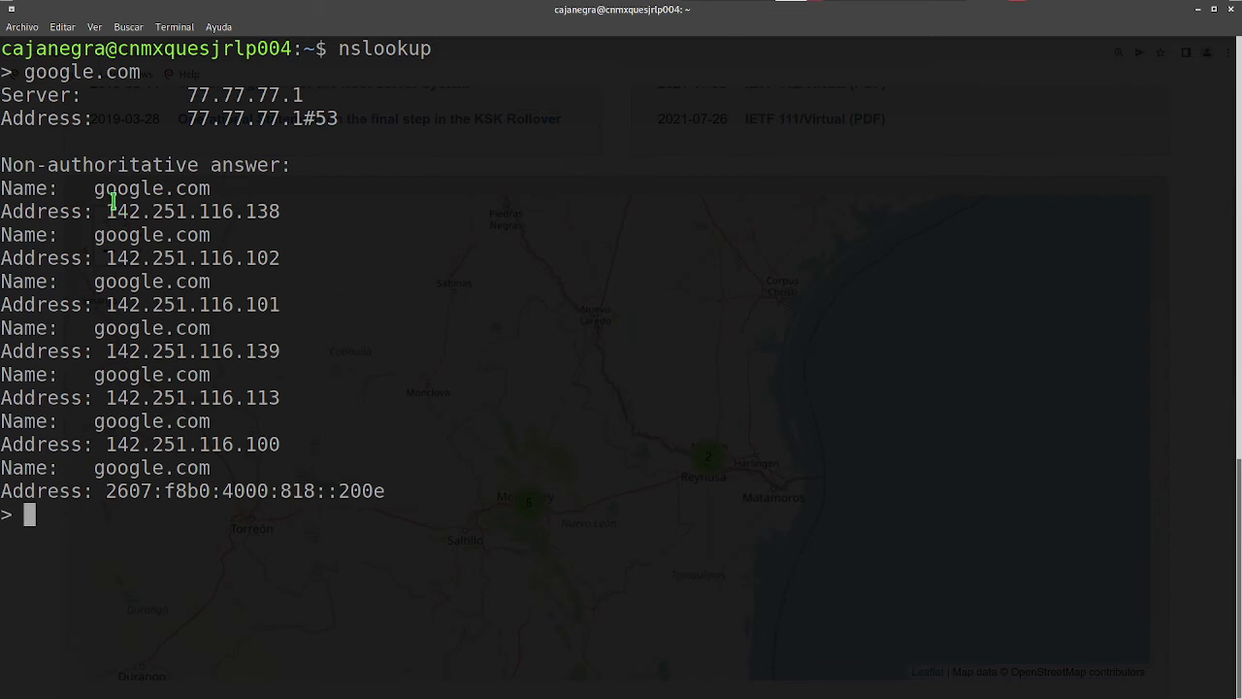
drag(105, 209, 389, 490)
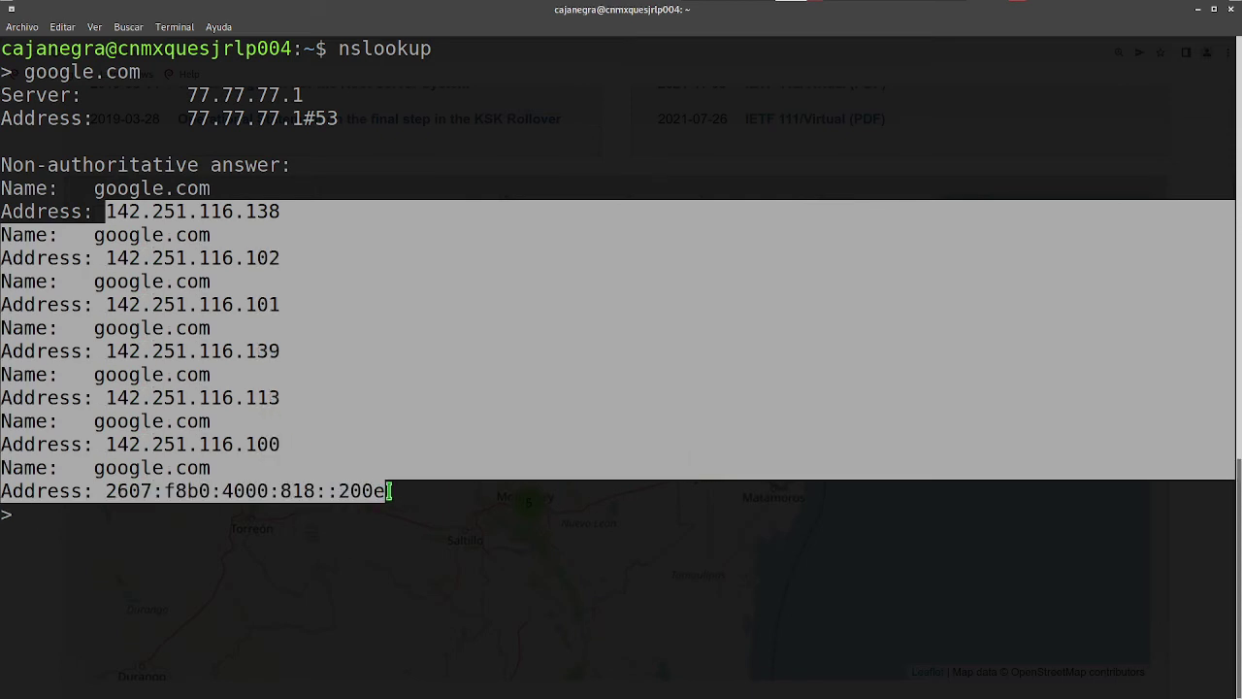
click(438, 549)
- Look up yahoo.com and highlight the answering DNS server 77.77.77.1 on port 53
text(yah)
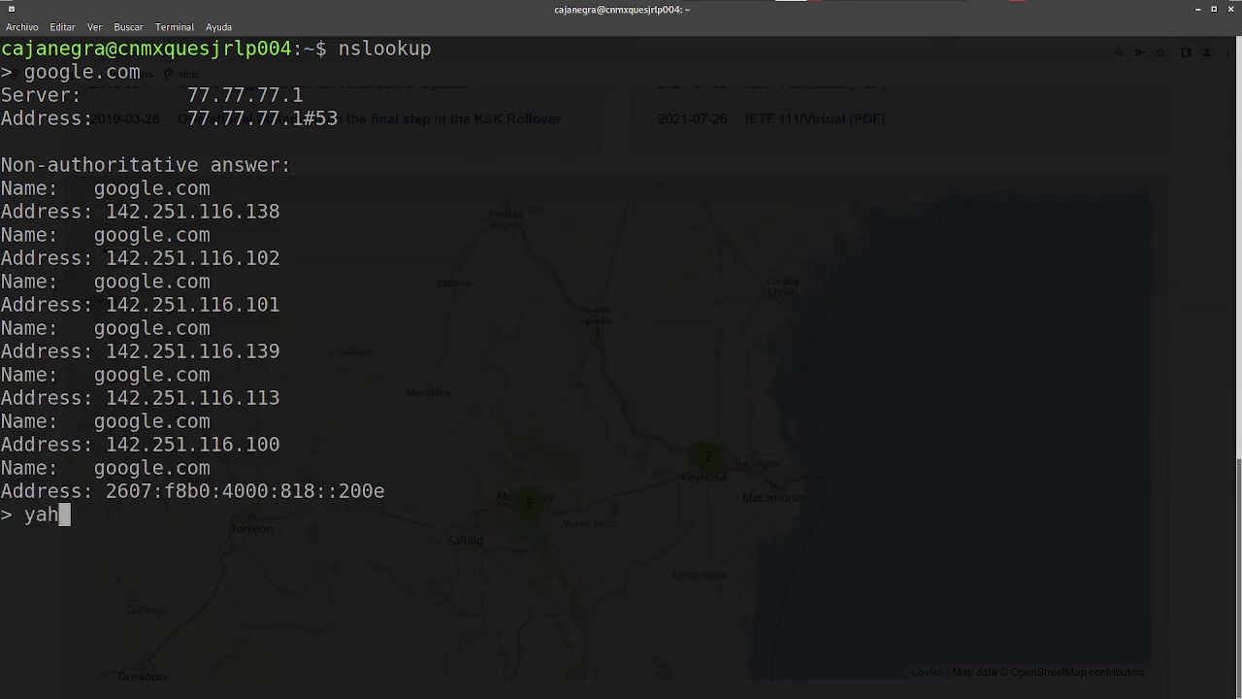
text(oo.com)
key(Return)
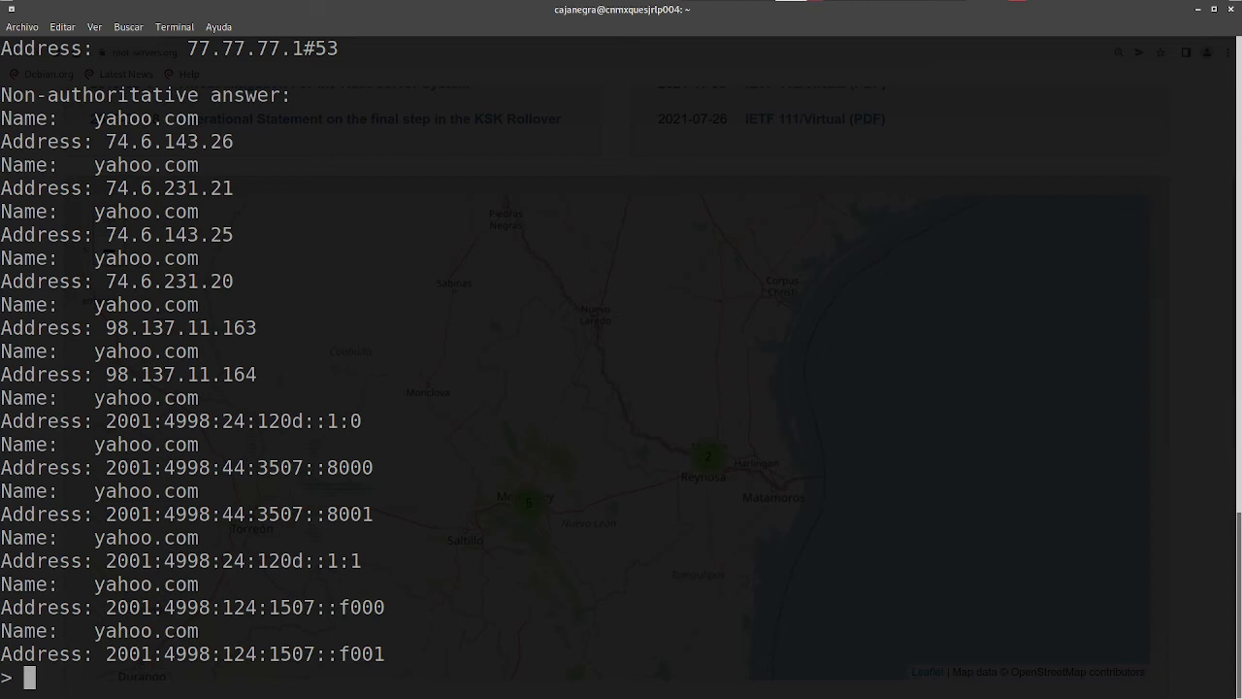
scroll(367, 333, up, 1)
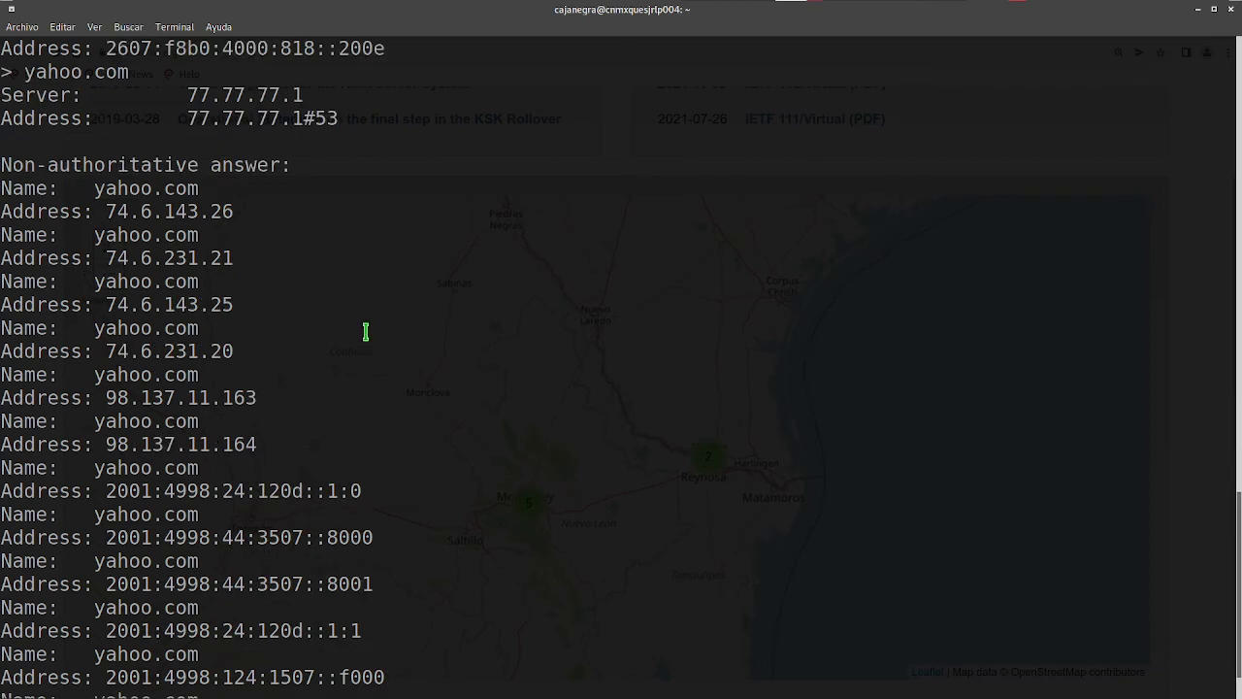
drag(82, 118, 342, 117)
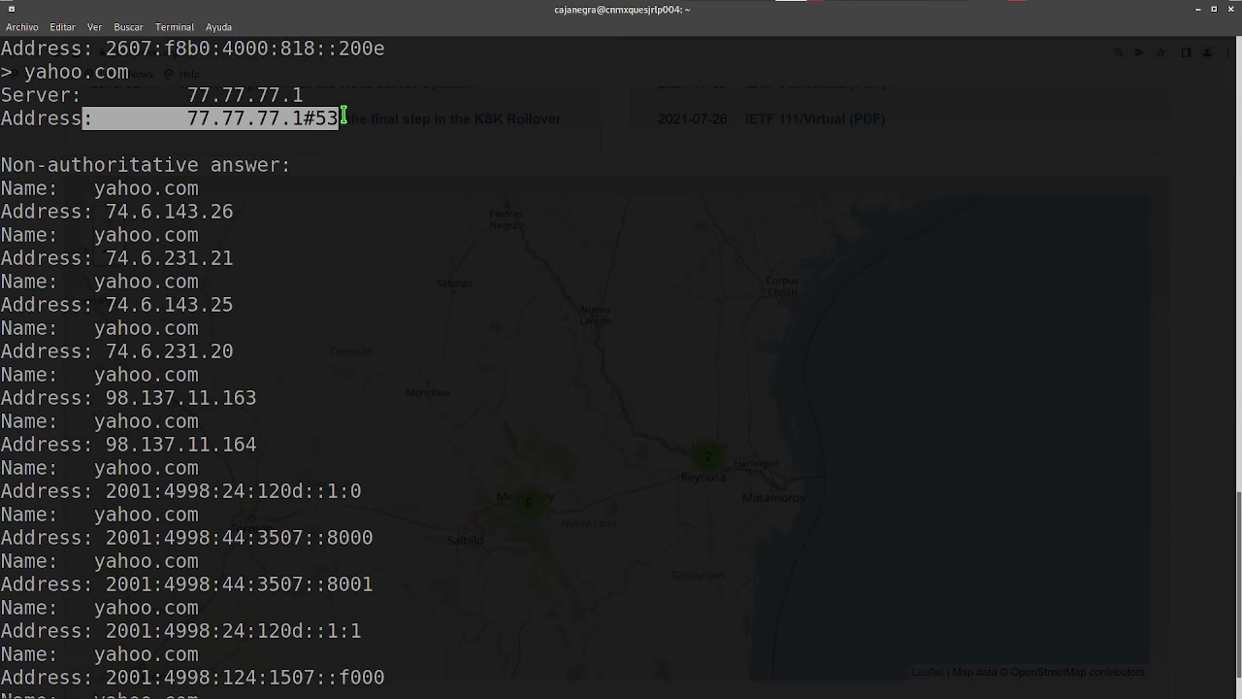
click(343, 116)
key(Return)
- Switch nslookup's server to 8.8.8.8, query yahoo.com until it times out, then clear the screen
text(server )
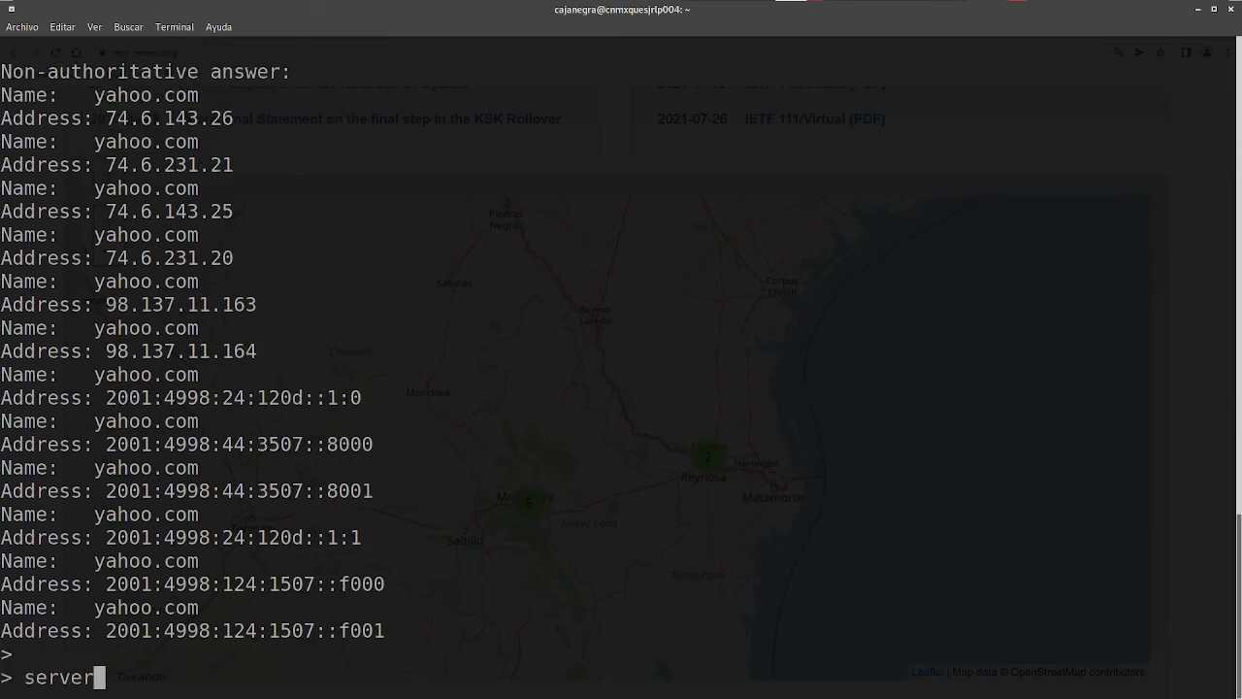
text(8.)
text(8.8.8)
key(Return)
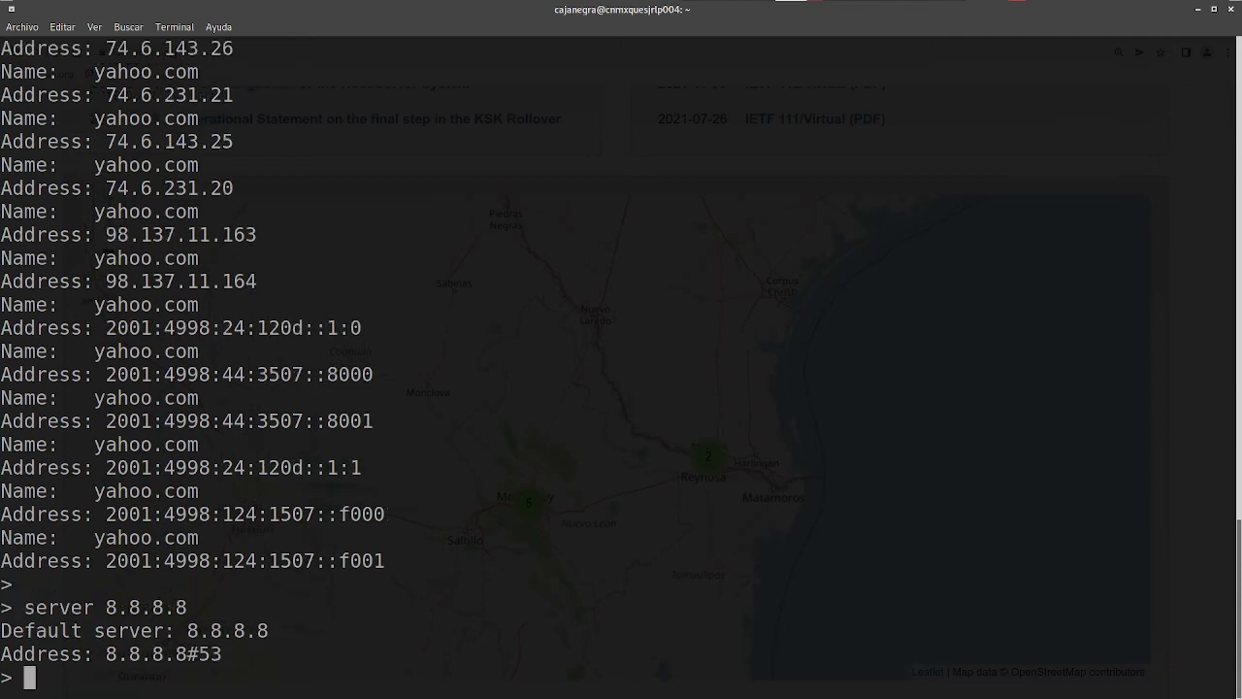
text(yahoo.)
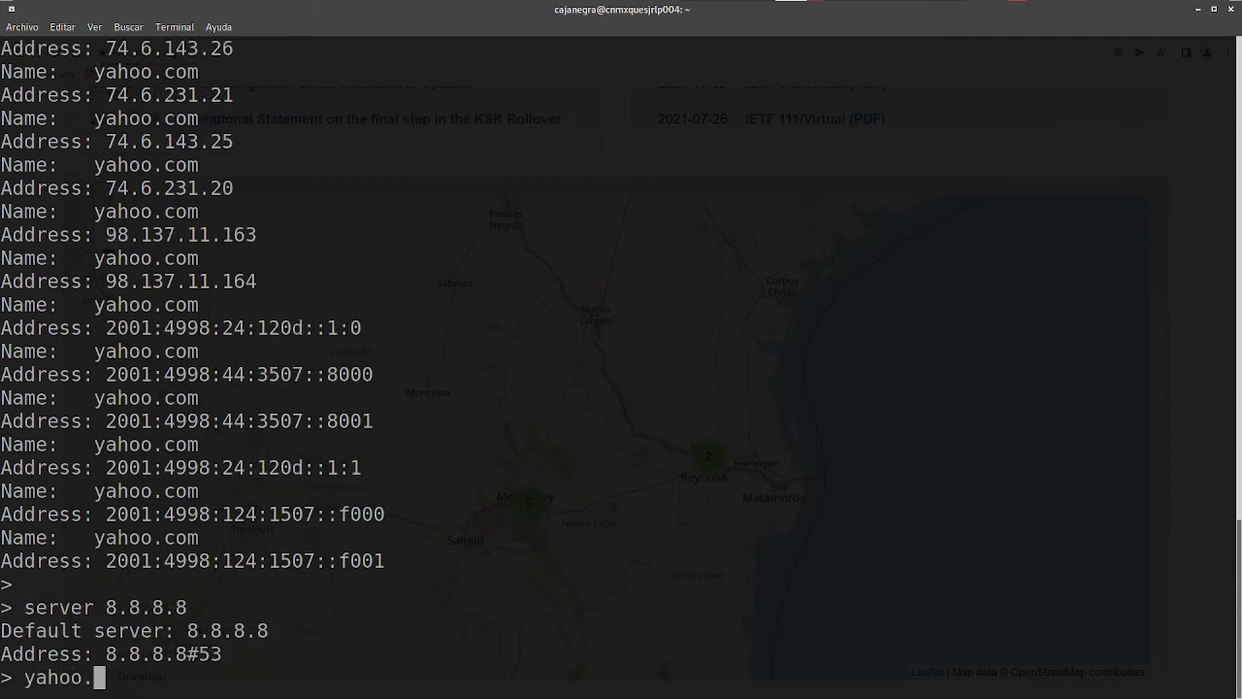
text(com)
key(Return)
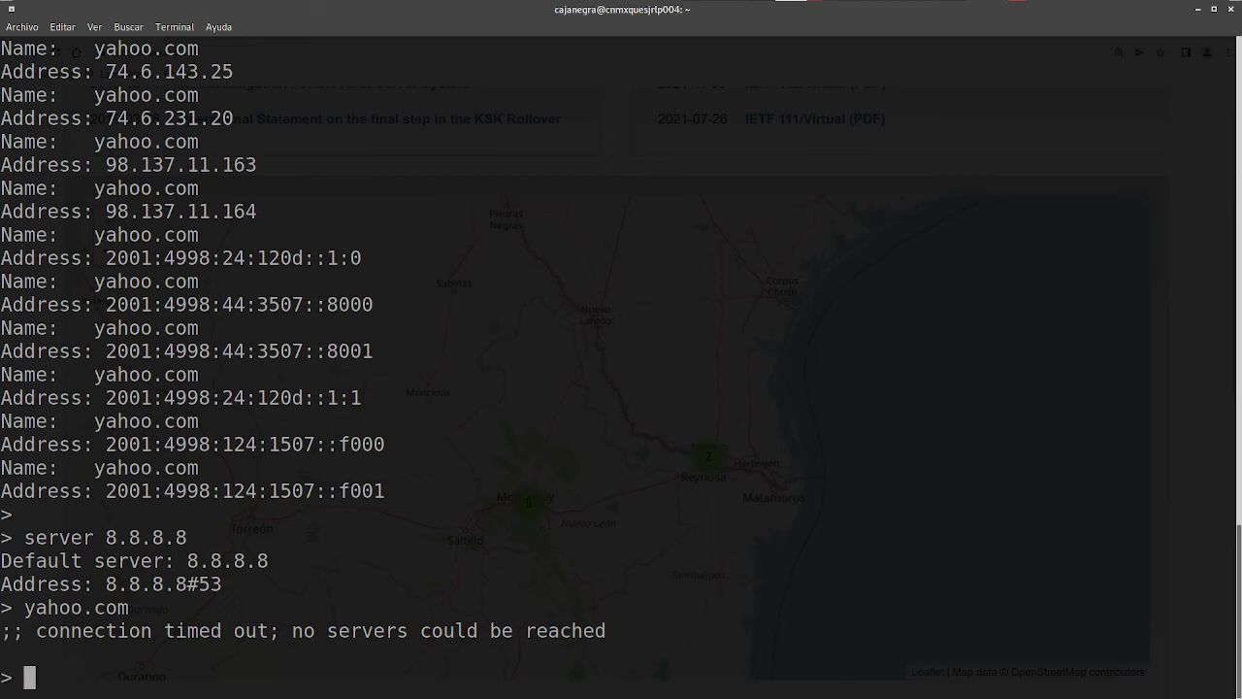
key(ctrl+l)
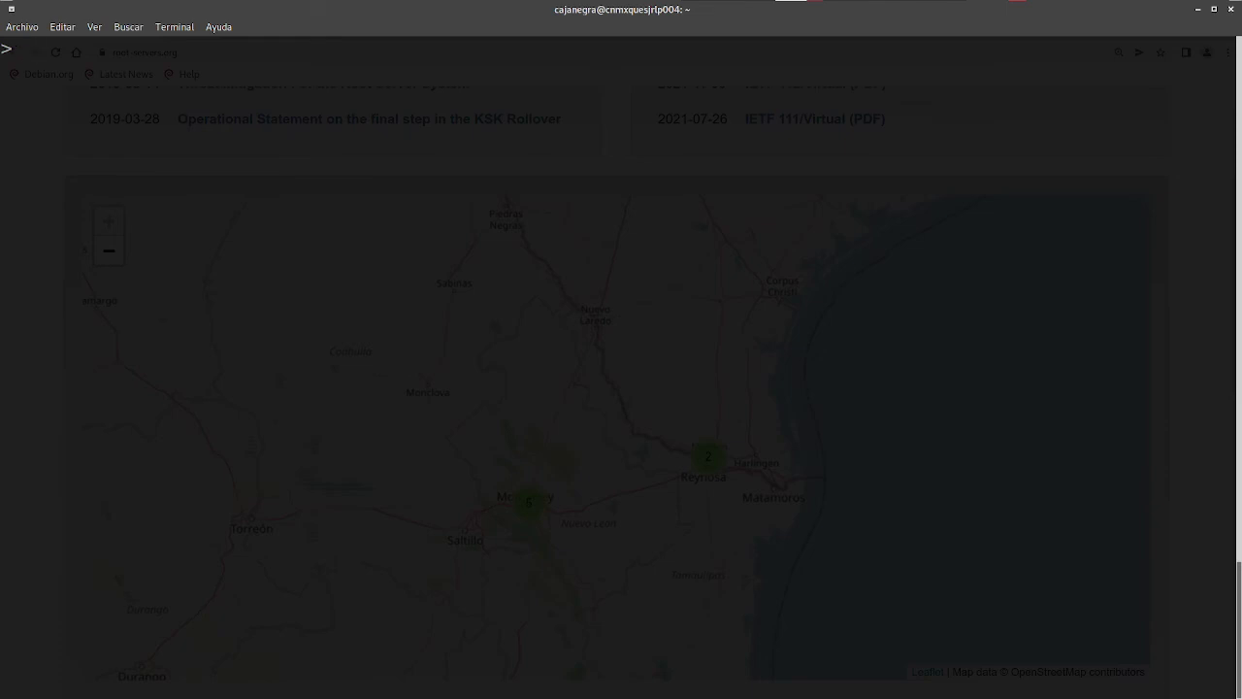
- Set the query type to NS, query the root zone '.', then abort the stalled session
text(s)
text(et )
text(type)
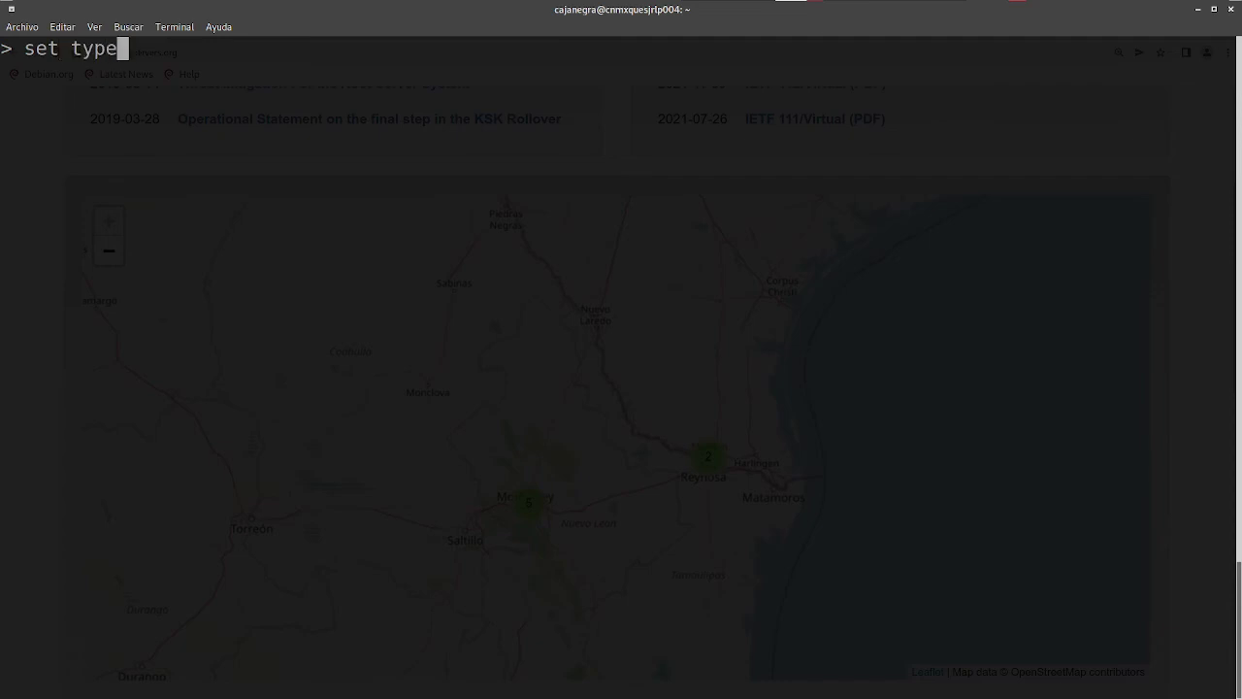
text(=ns)
key(Return)
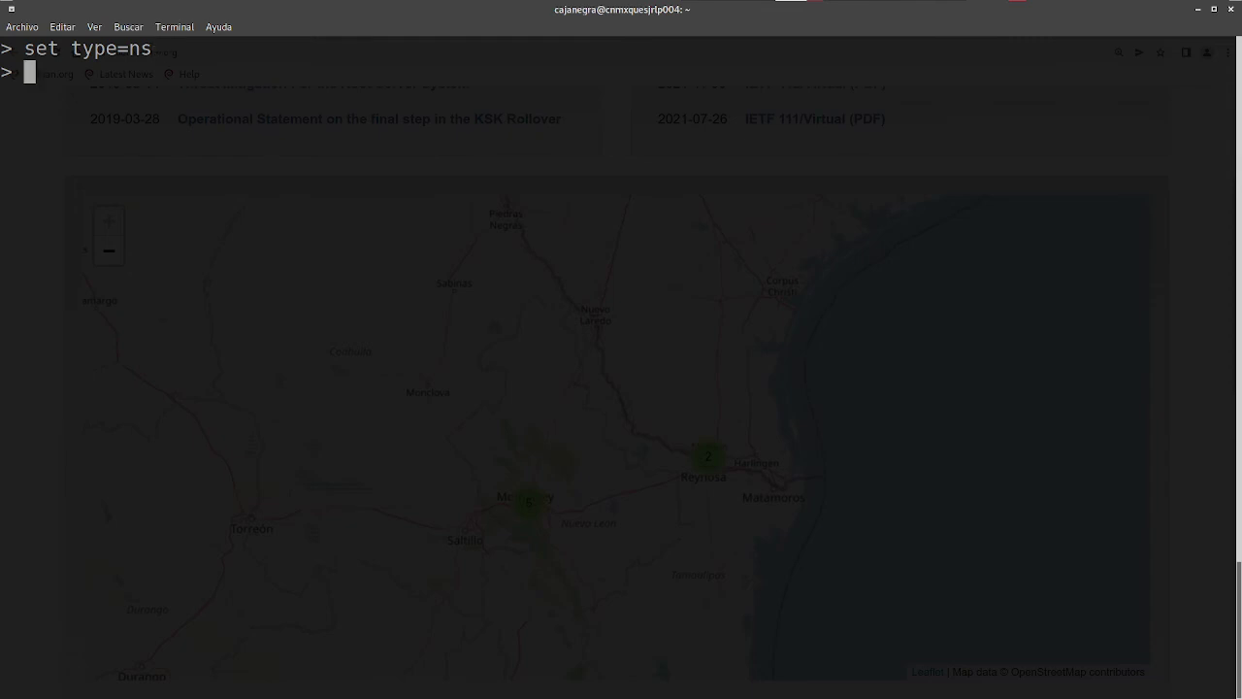
text(.)
key(Return)
key(ctrl+c)
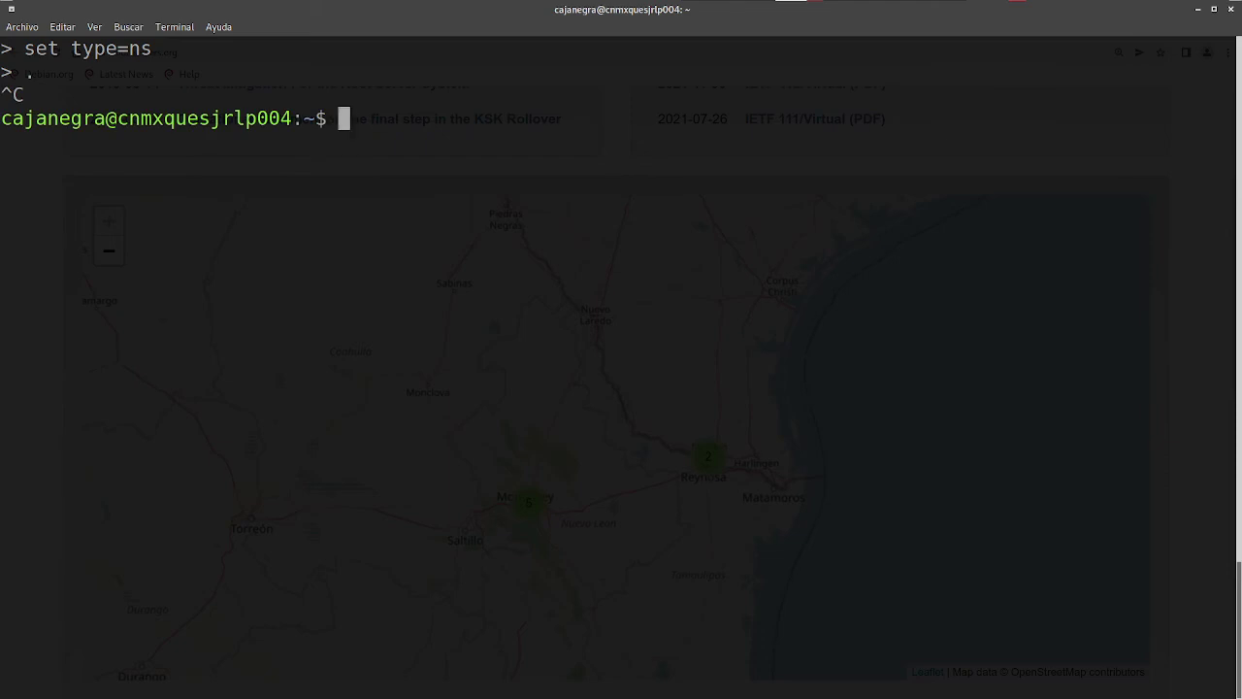
- Restart nslookup with set type=ns and enter '.' to list the root nameservers
text(nsloo)
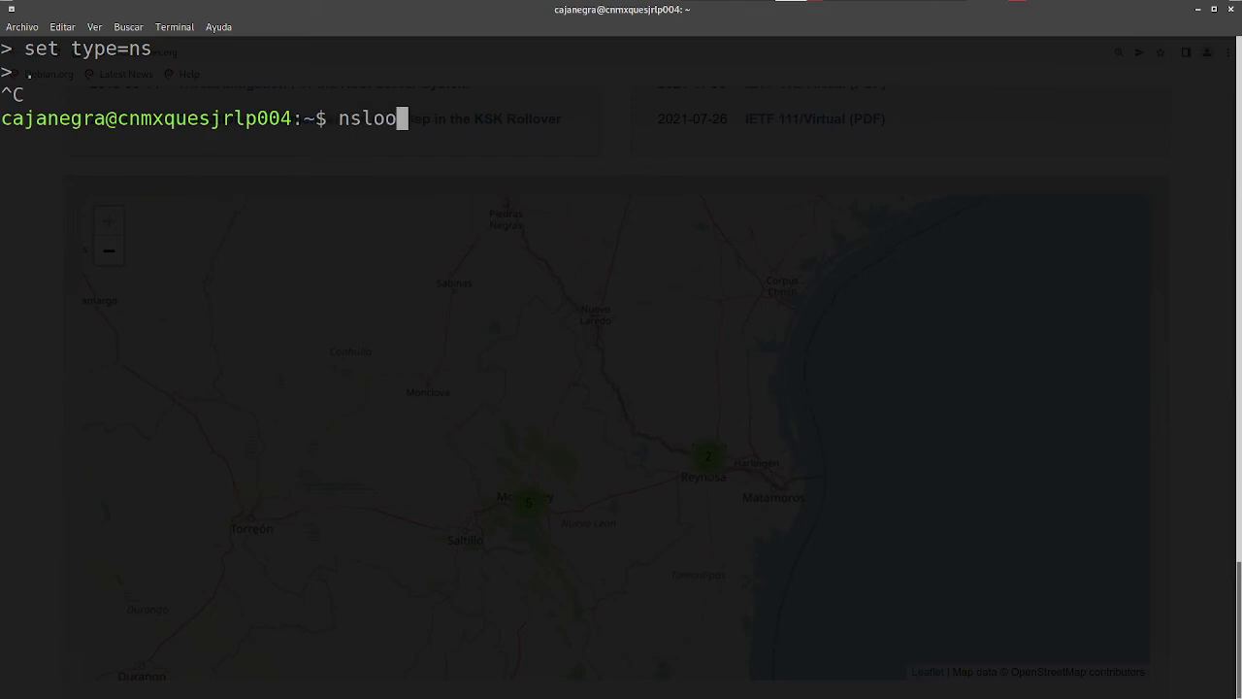
text(kup)
key(Return)
text(set ty)
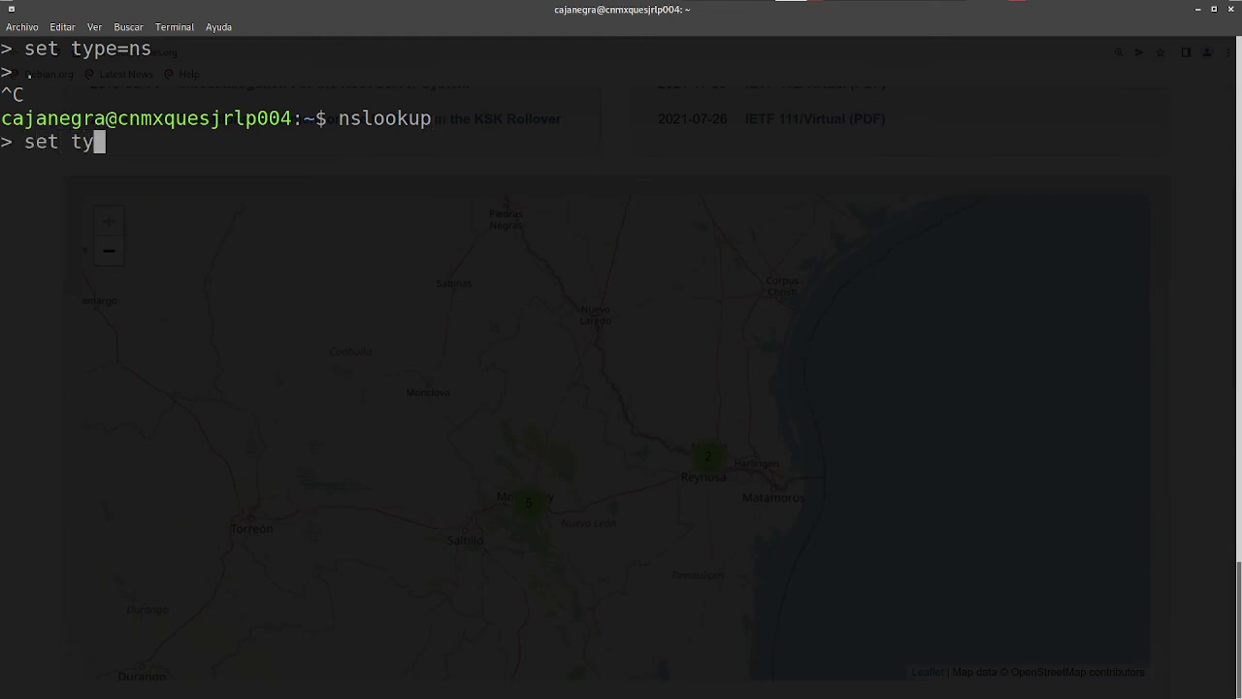
text(pe=)
text(ns)
key(Return)
text(.)
key(Return)
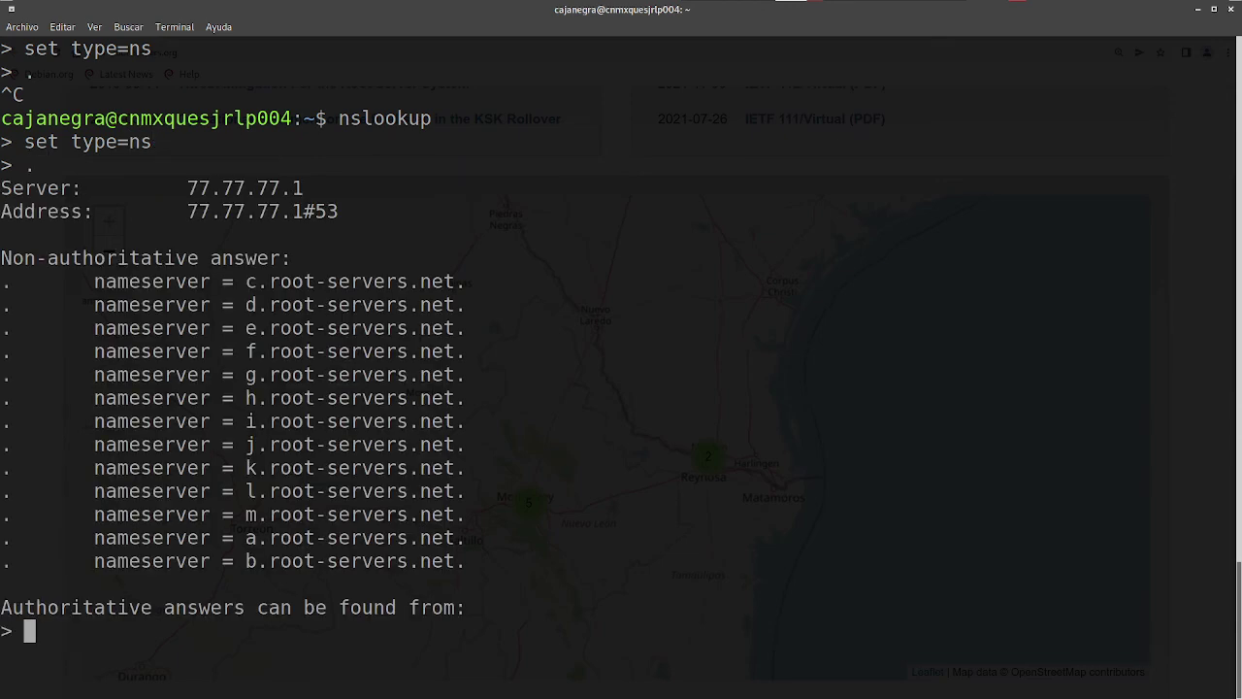